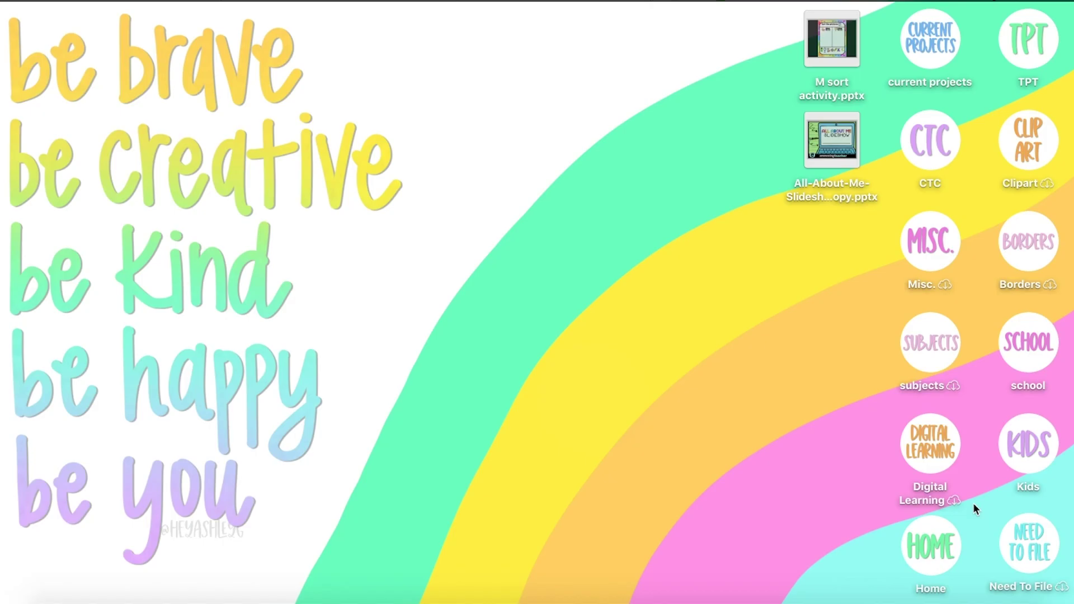
- Restore the minimized window showing the M sort activity 'Sort the pictures' slide
left_click(951, 600)
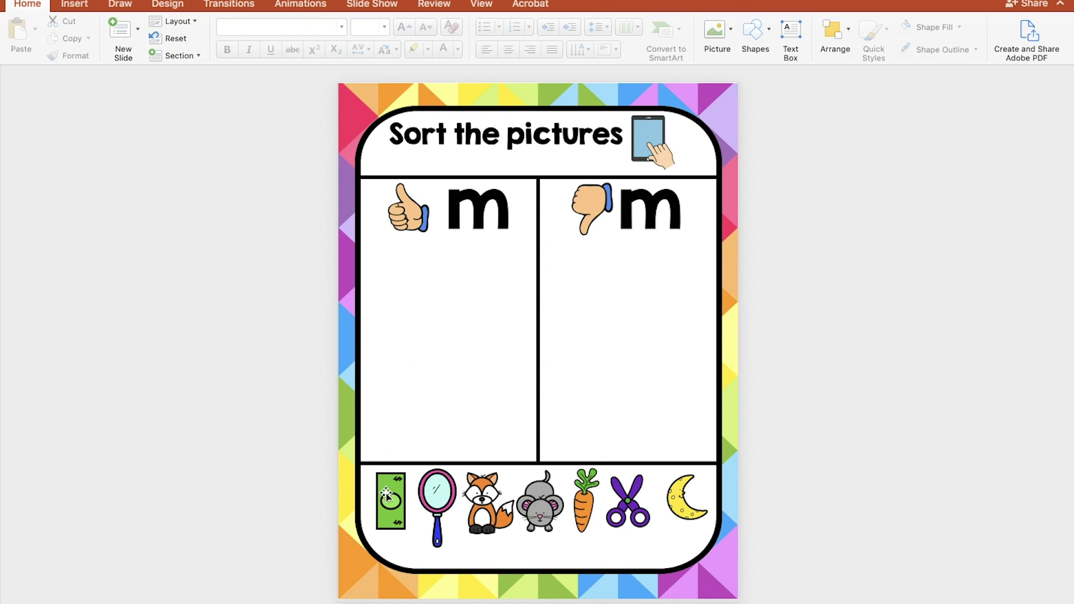
- Drag the money and mouse pictures into the thumbs-up m column and the fox into thumbs-down
left_click_drag(389, 495, 440, 293)
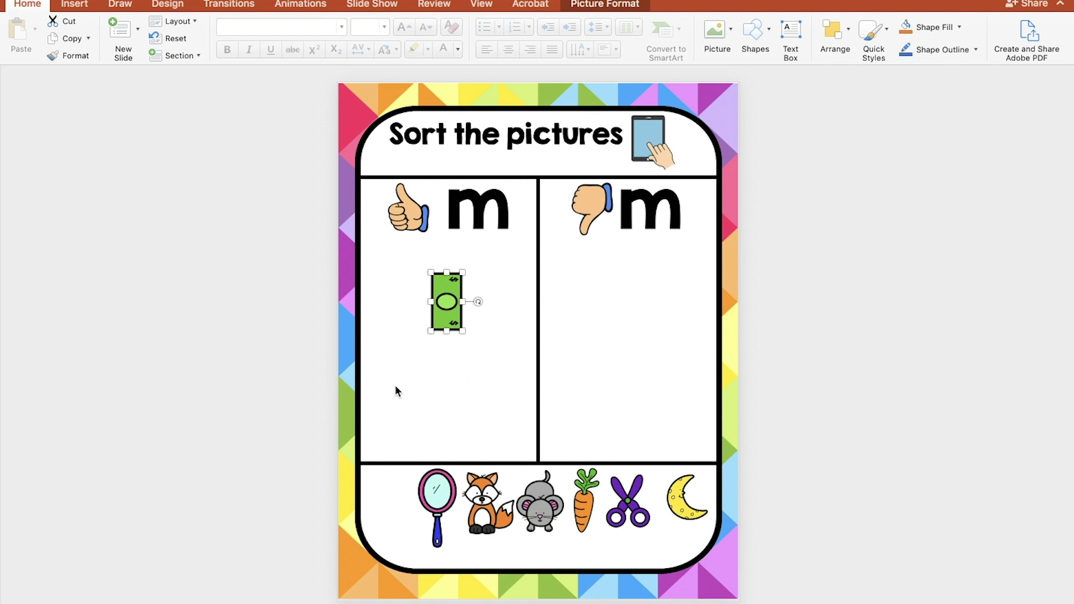
left_click_drag(487, 208, 491, 247)
left_click_drag(554, 210, 583, 269)
left_click_drag(606, 231, 644, 322)
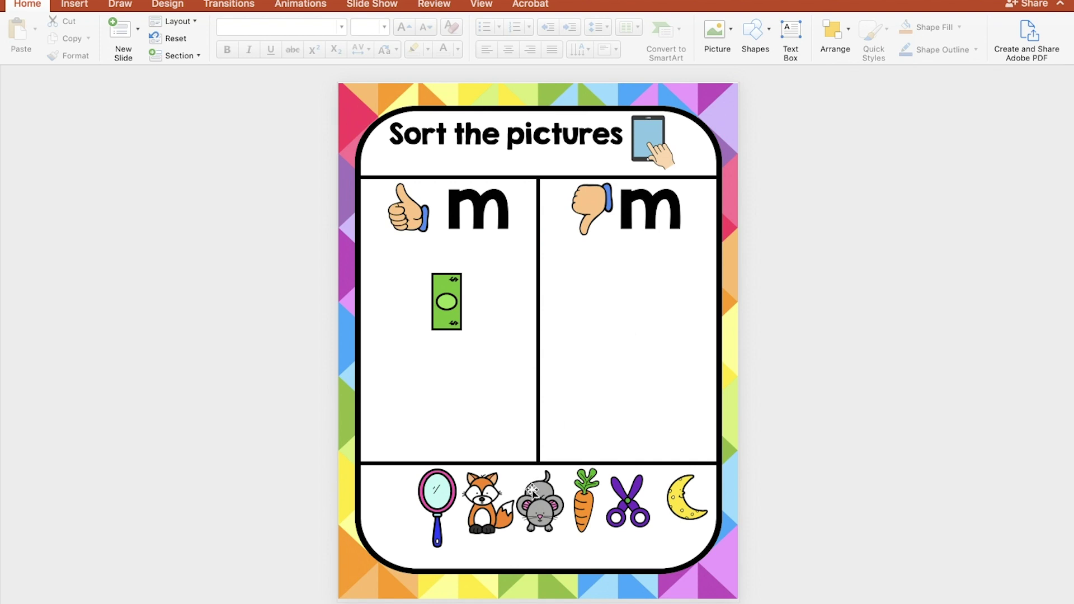
left_click(541, 511)
left_click_drag(541, 510, 456, 405)
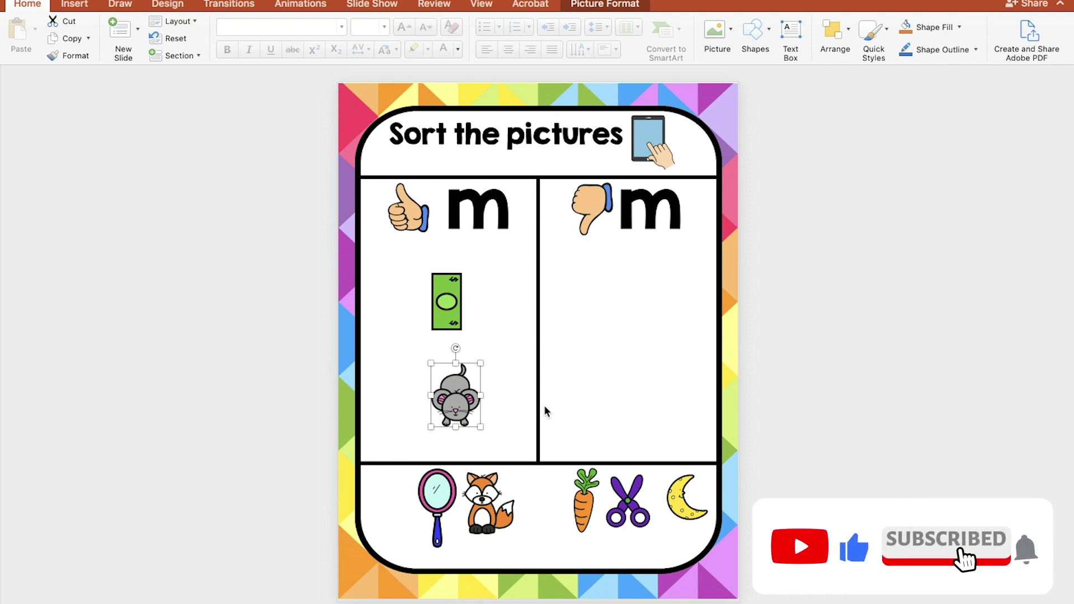
left_click_drag(497, 495, 594, 336)
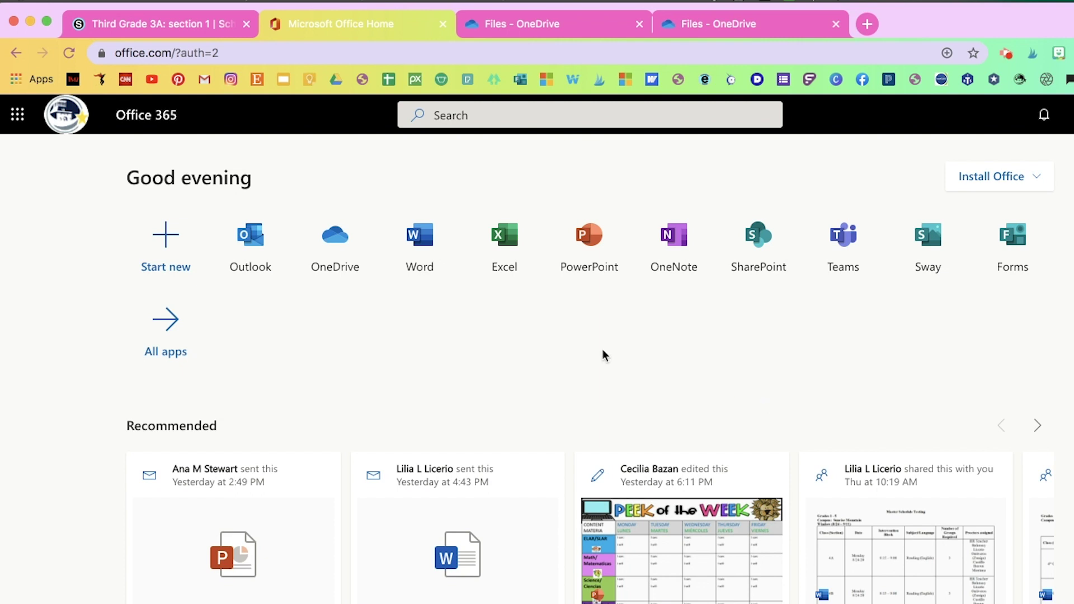
- Open OneDrive's My files list in a new tab from the Office 365 home page
left_click(21, 128)
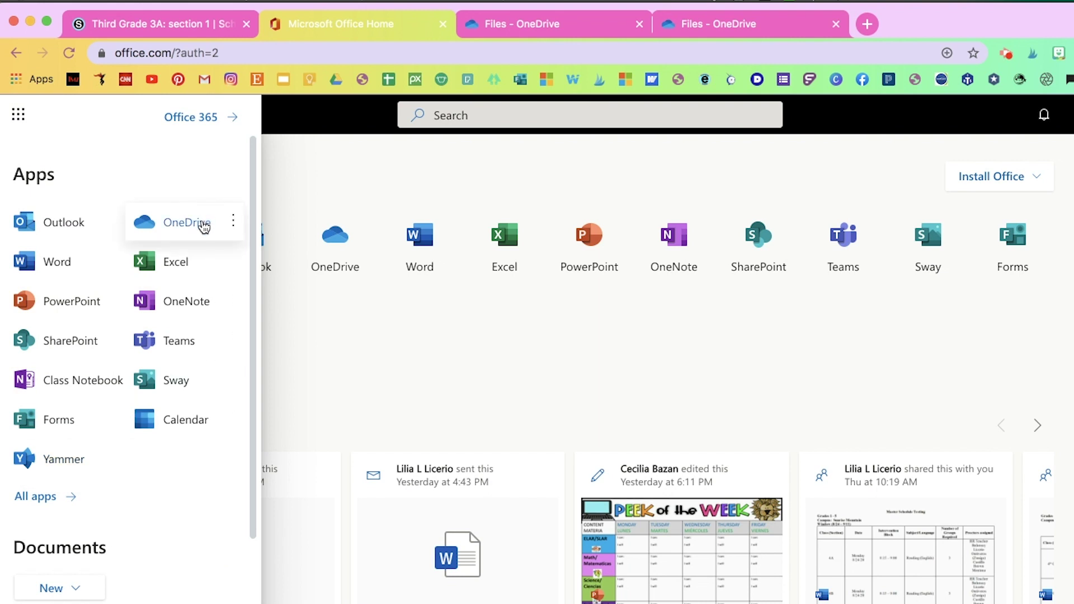
left_click(460, 371)
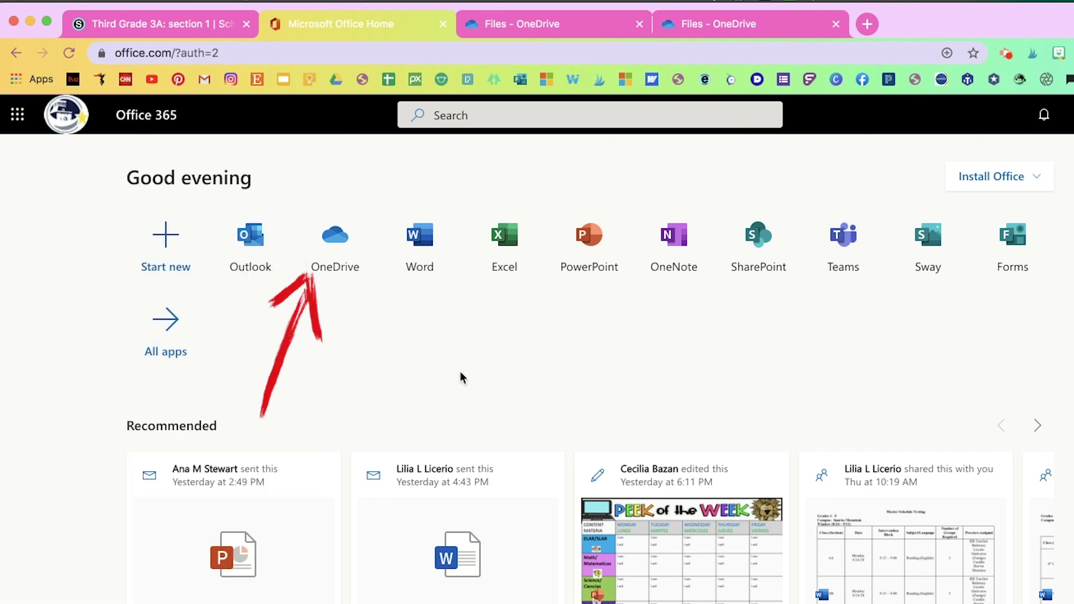
left_click(335, 240)
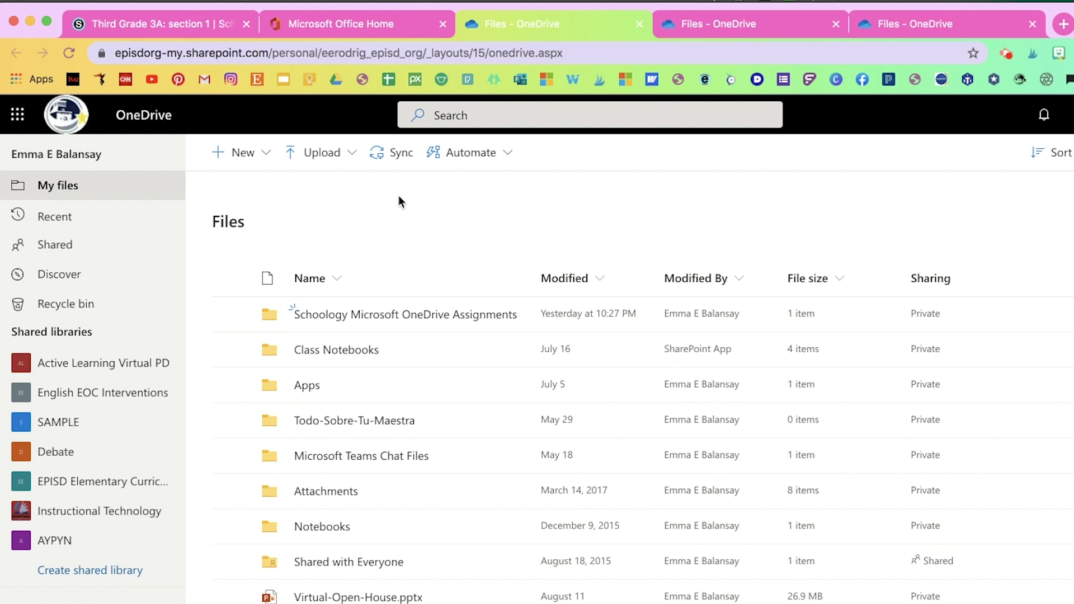
- Upload All-About-Me-Slideshow copy.pptx from the Desktop into OneDrive My files
left_click(307, 157)
left_click(306, 180)
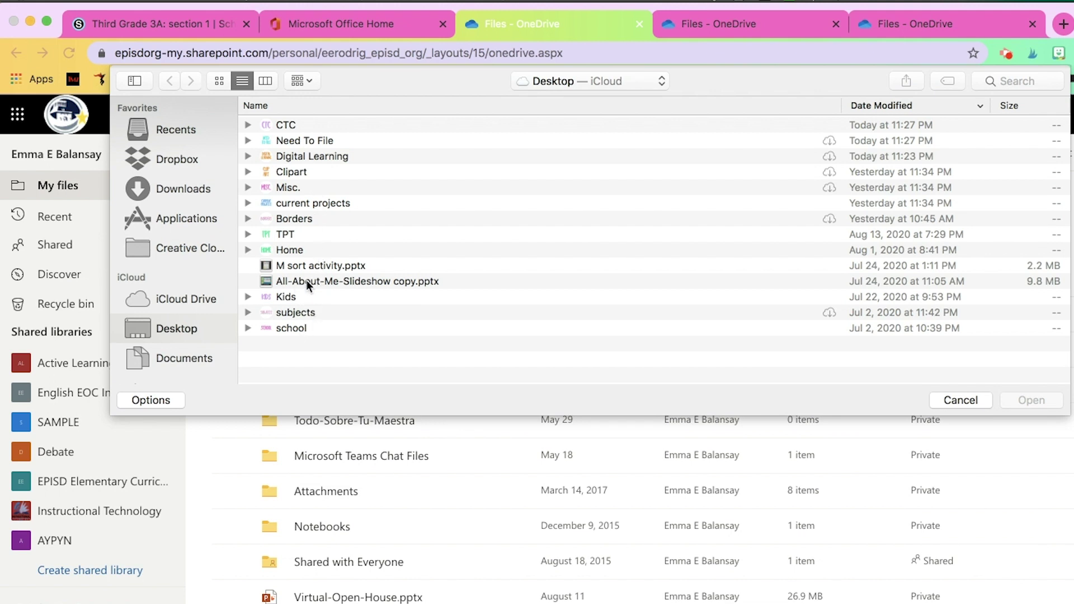
left_click(307, 281)
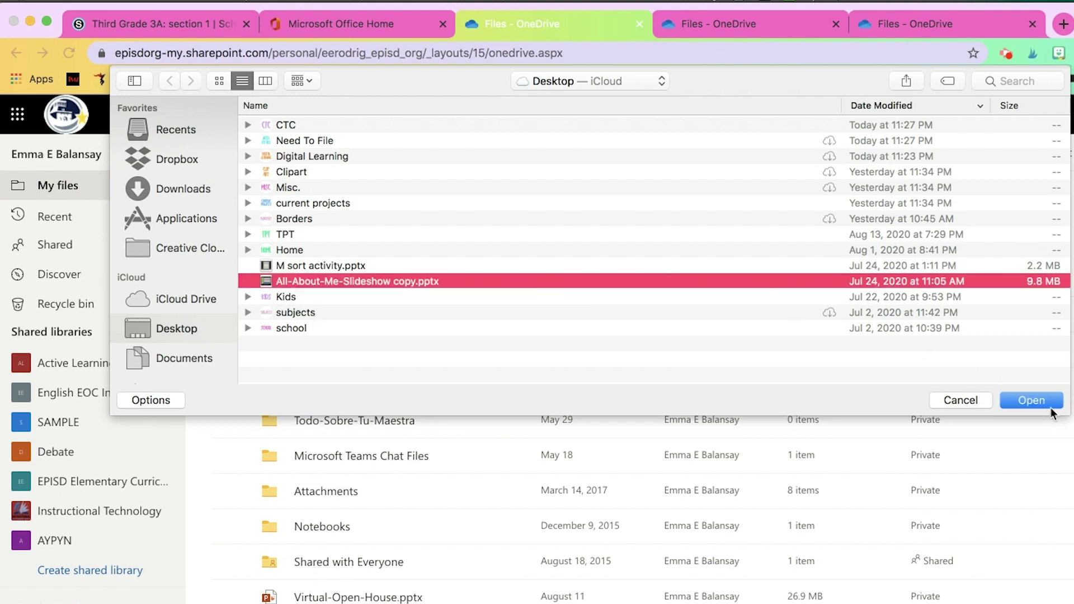
left_click(1053, 401)
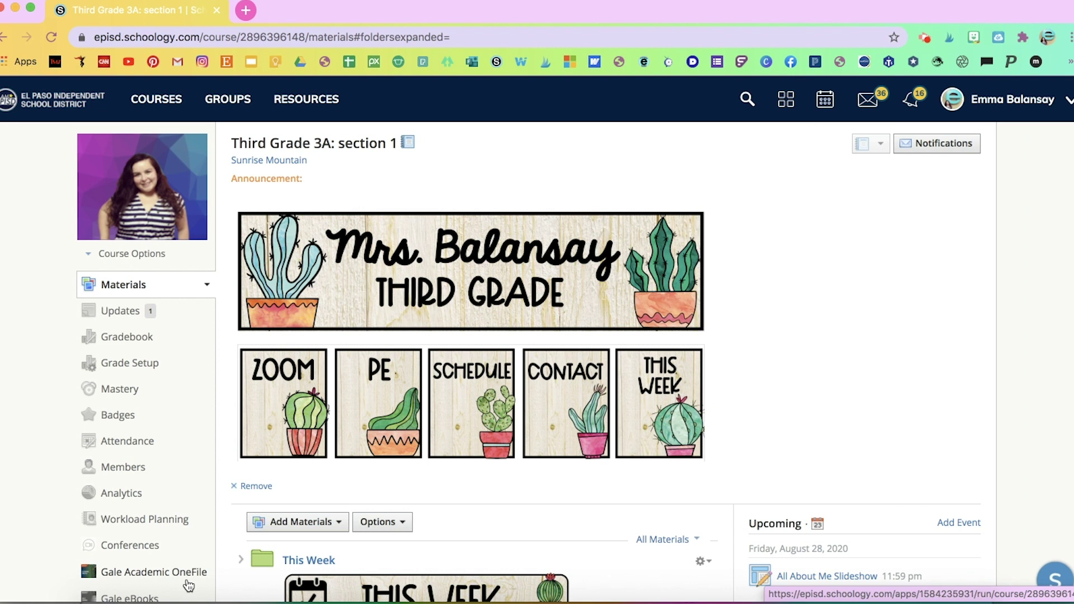
- Start a new assignment named 'All About Me' and pick OneDrive Assignments as its file source
scroll(189, 586, "down", 3)
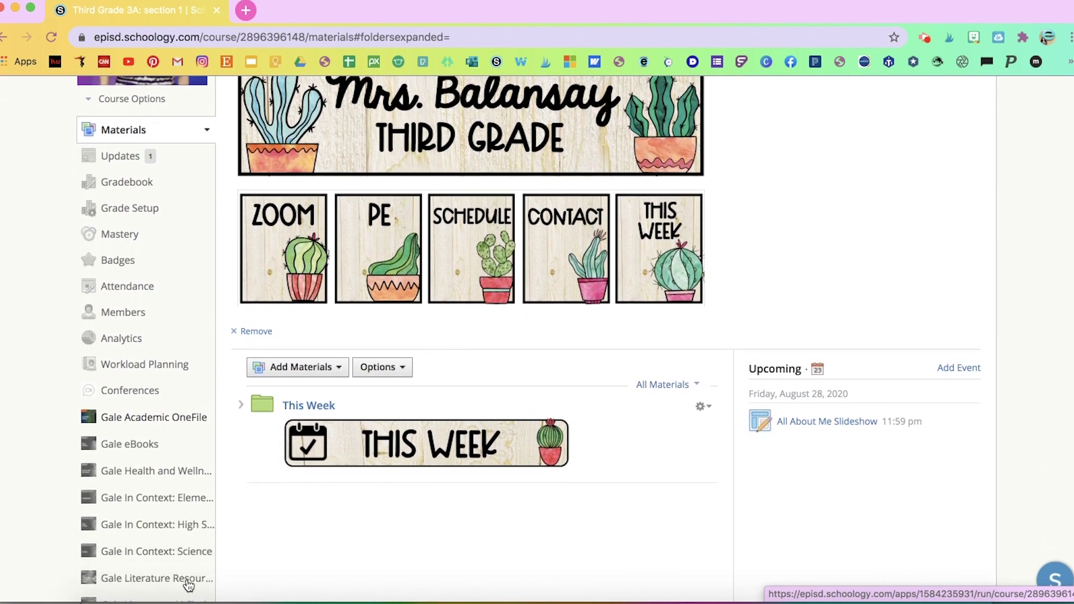
left_click(331, 368)
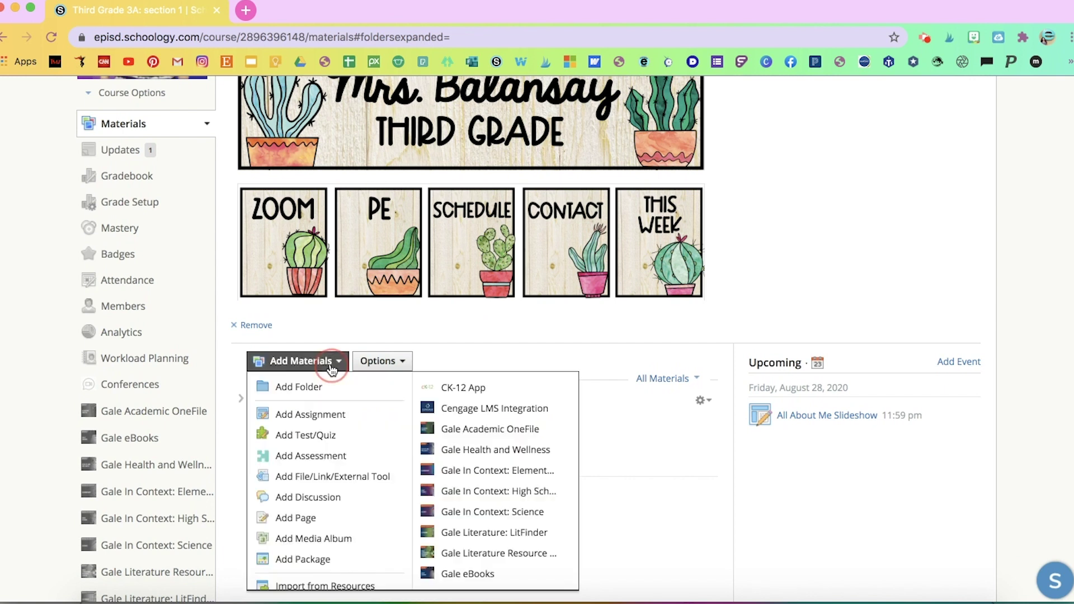
left_click(336, 417)
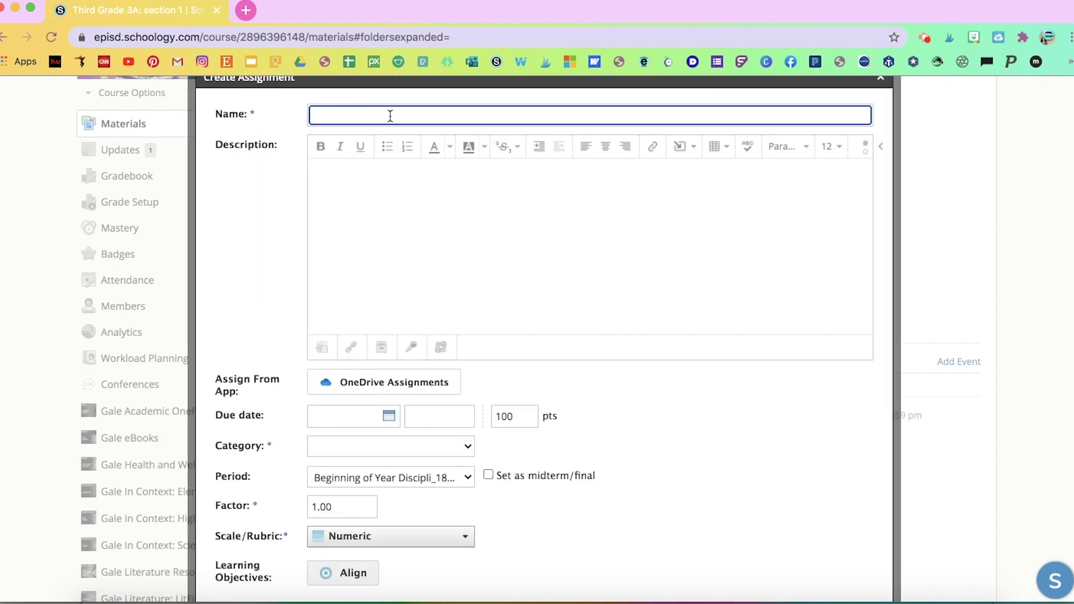
type("All About Me")
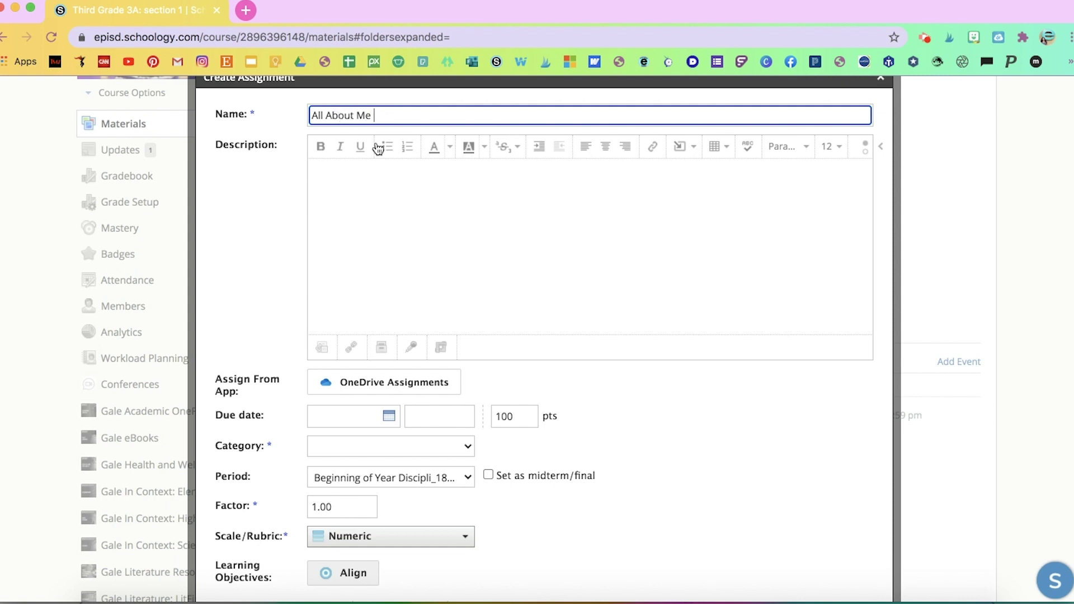
left_click(443, 385)
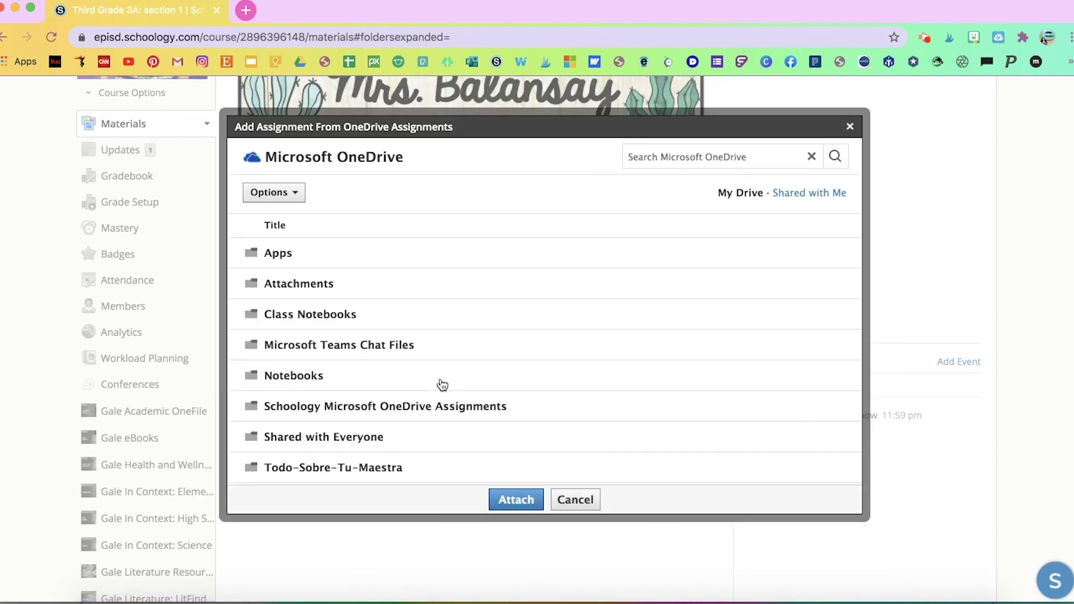
- Attach All-About-Me-Slideshow.pptx from OneDrive to the assignment
scroll(443, 385, "down", 5)
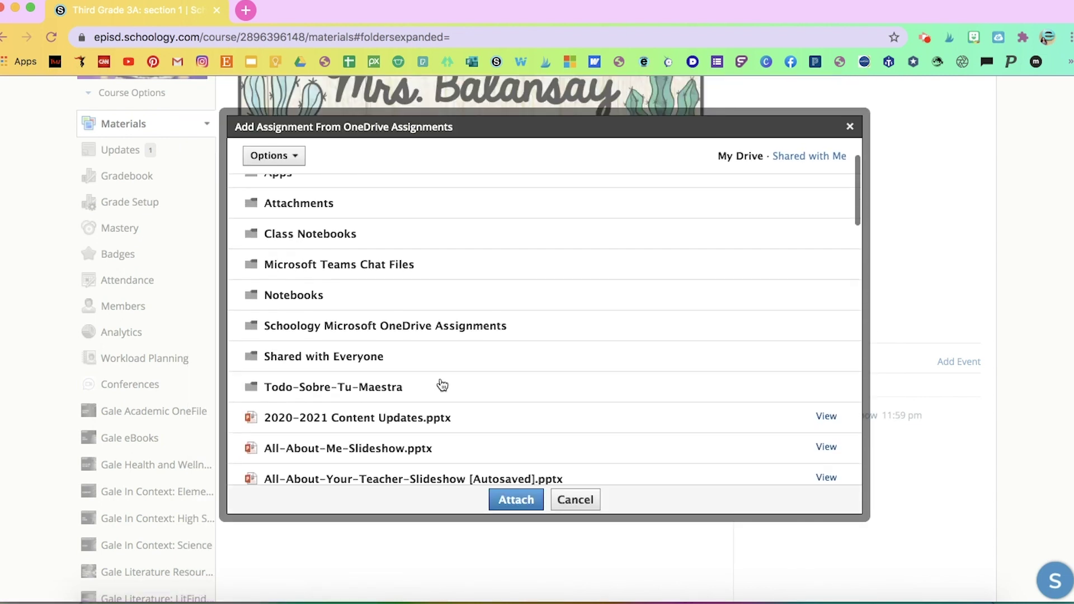
scroll(443, 385, "up", 5)
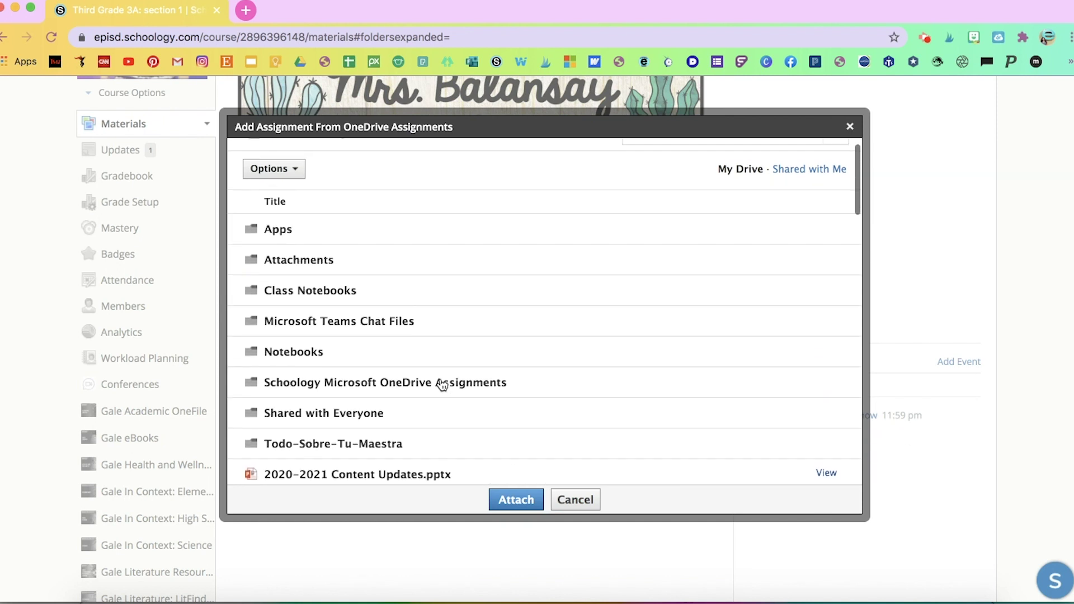
scroll(442, 384, "up", 2)
scroll(443, 384, "down", 3)
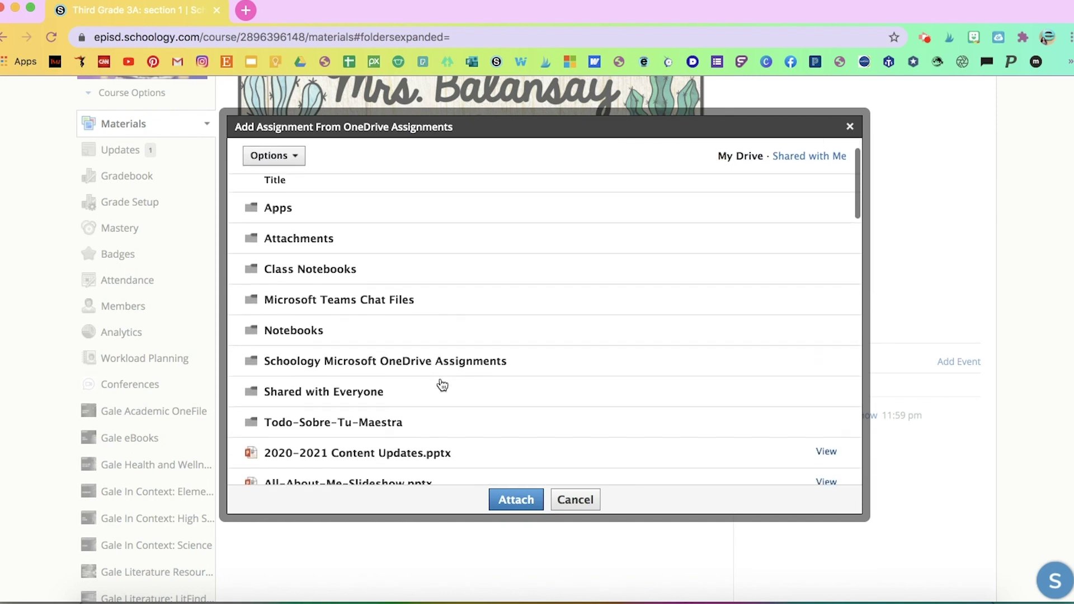
scroll(442, 385, "down", 1)
left_click(403, 406)
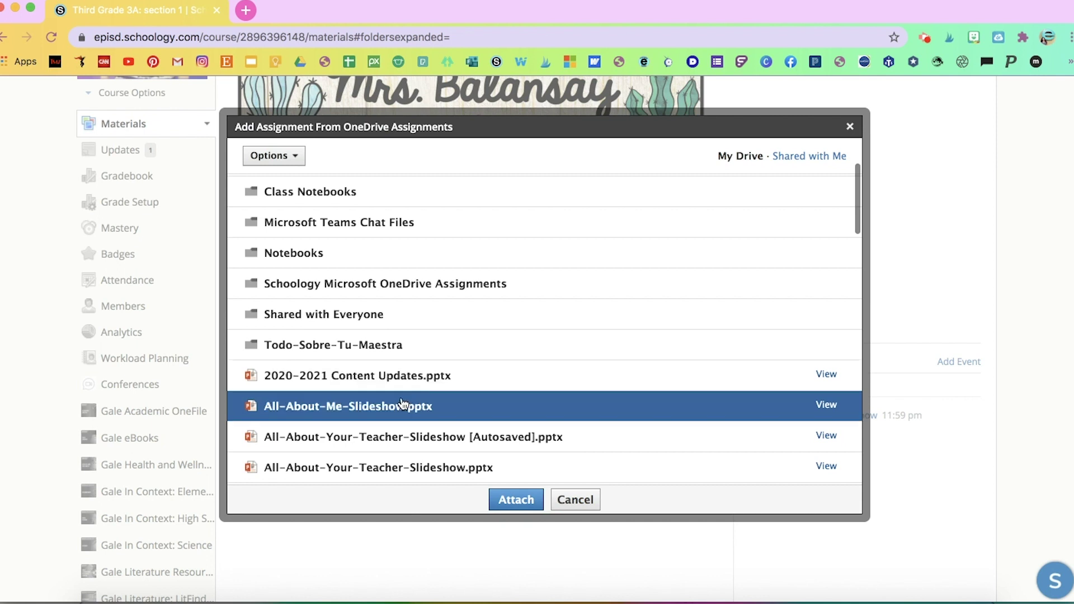
left_click(515, 500)
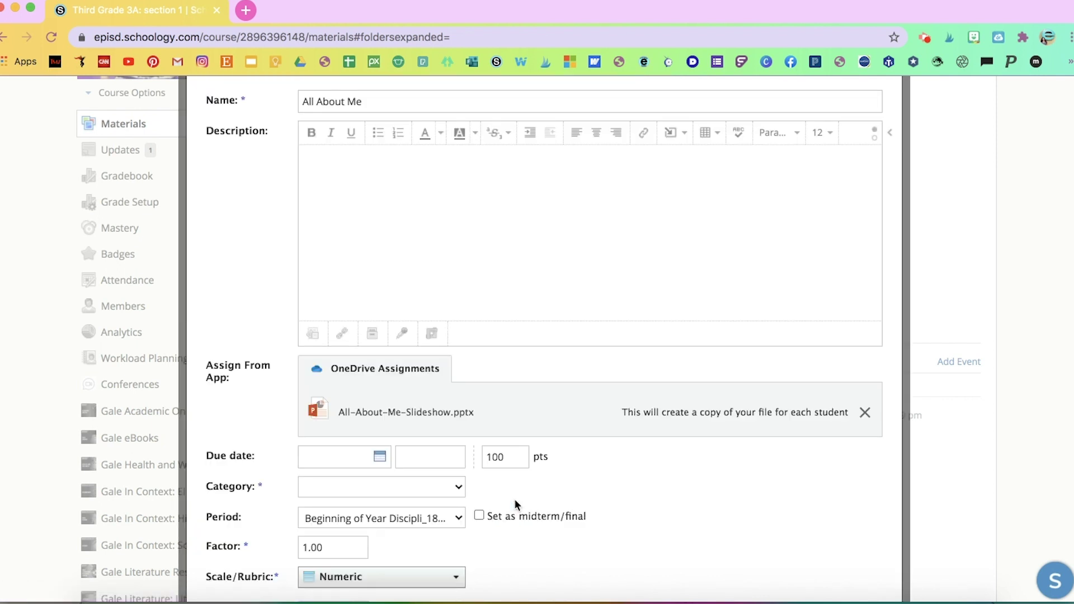
- Set the due date to August 28 and create the assignment
scroll(515, 499, "down", 1)
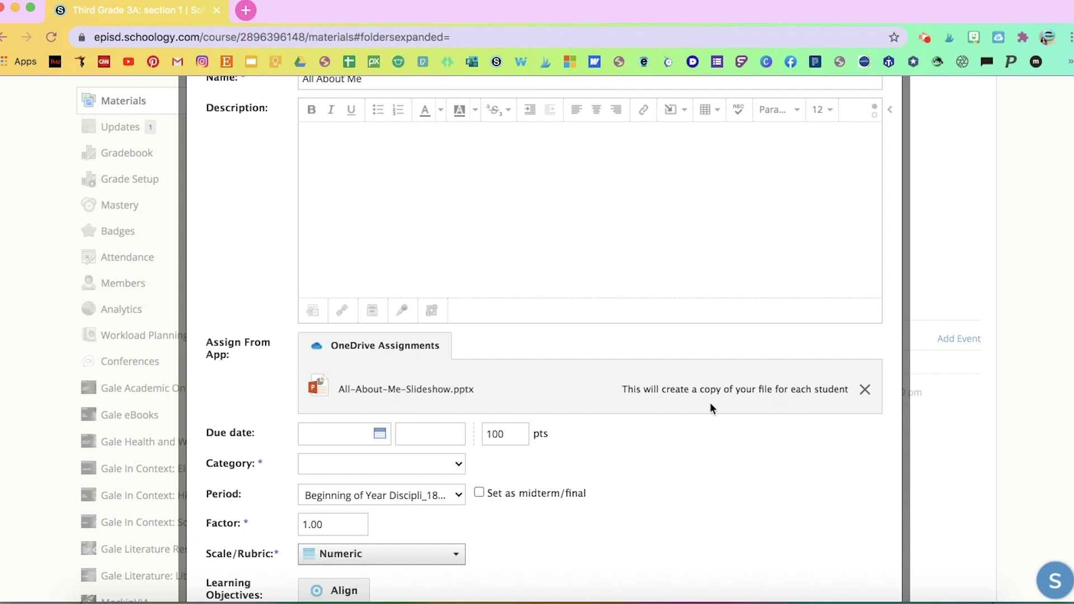
left_click(379, 434)
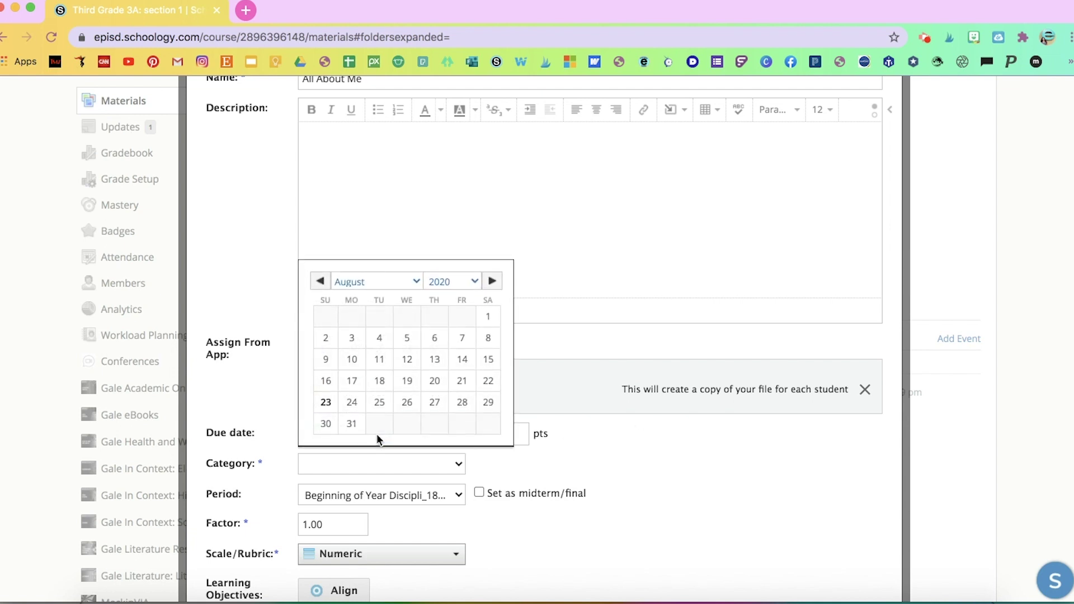
left_click(472, 404)
scroll(576, 511, "down", 5)
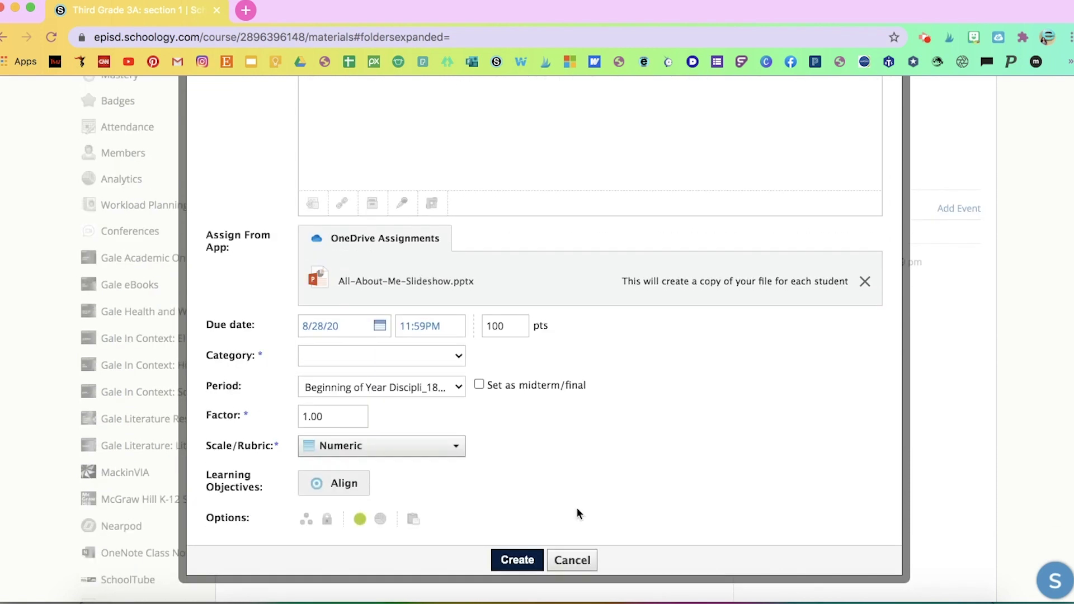
left_click(526, 559)
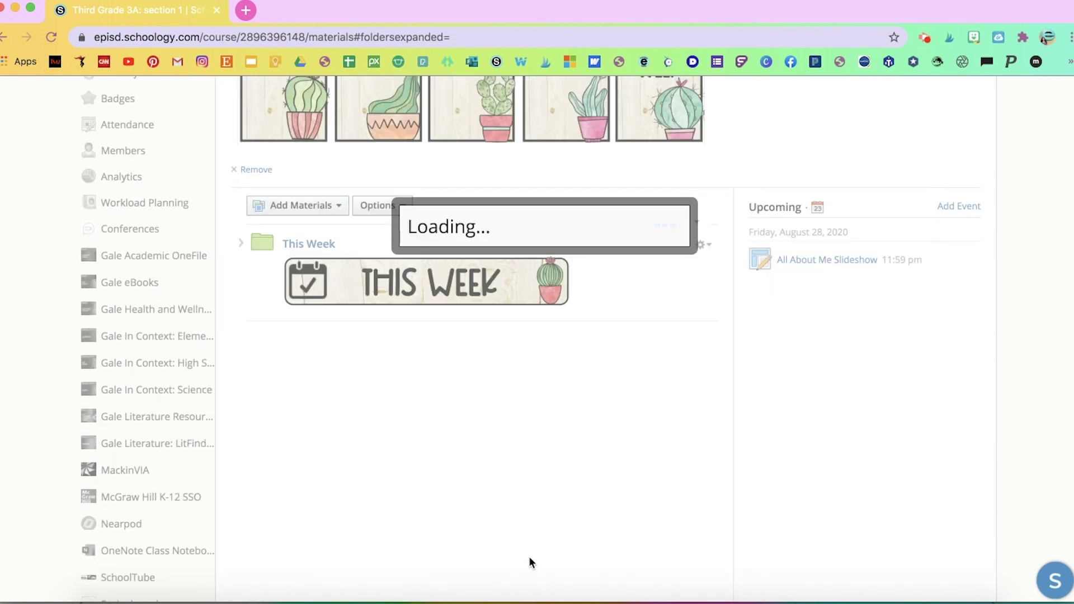
- Open the All About Me Slideshow assignment from the student's course page
left_click(33, 580)
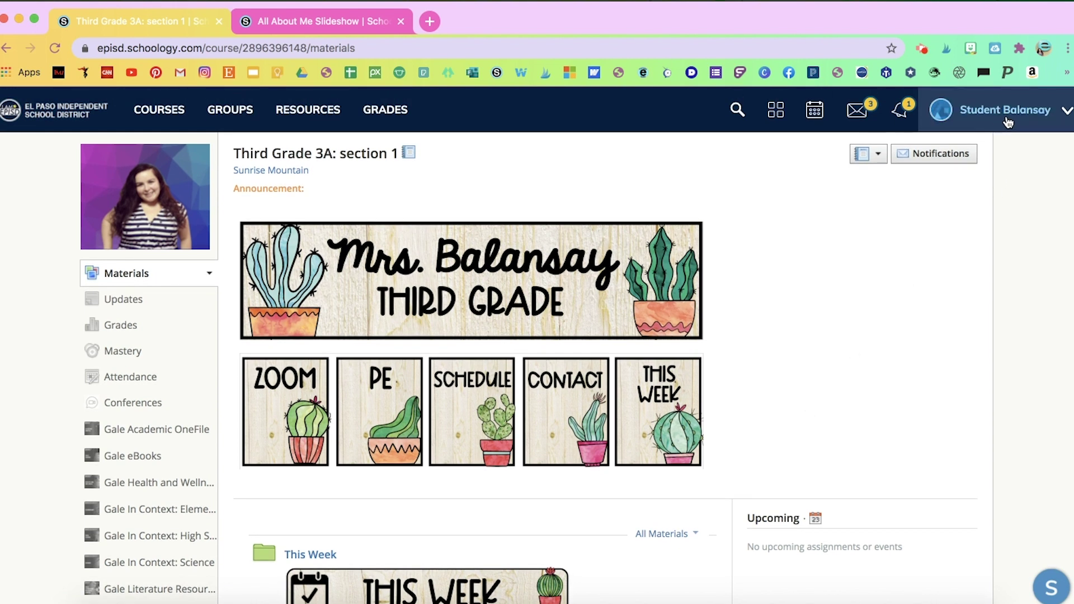
scroll(825, 367, "down", 4)
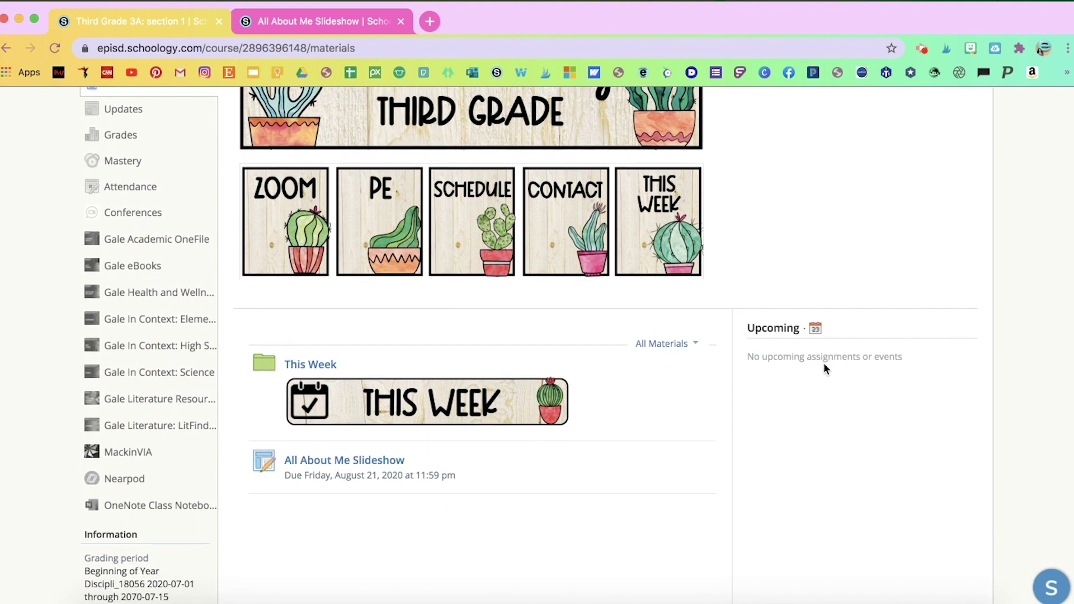
scroll(824, 363, "down", 1)
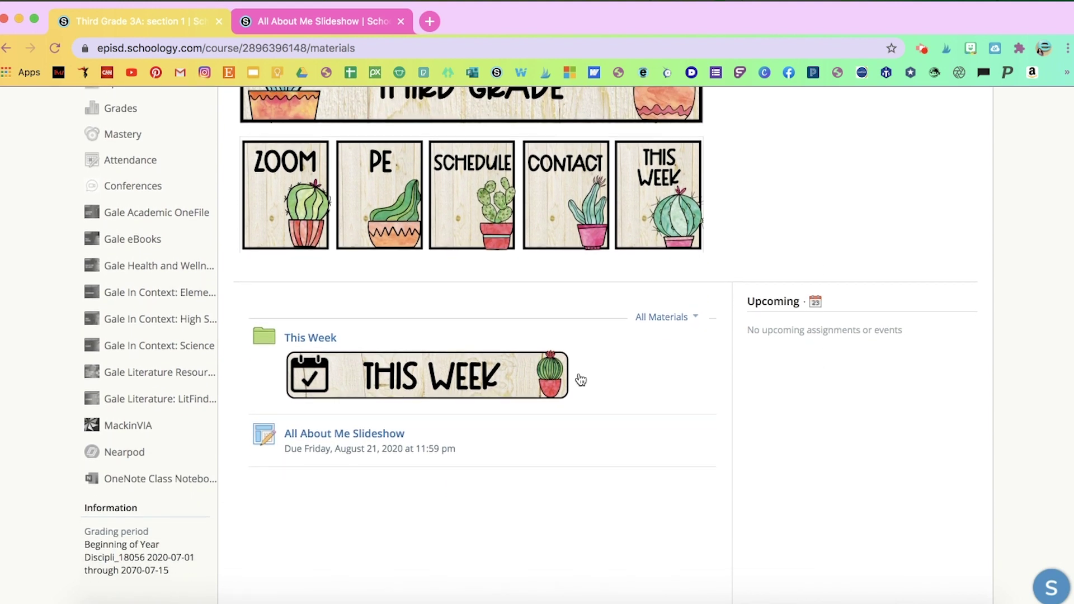
left_click(383, 436)
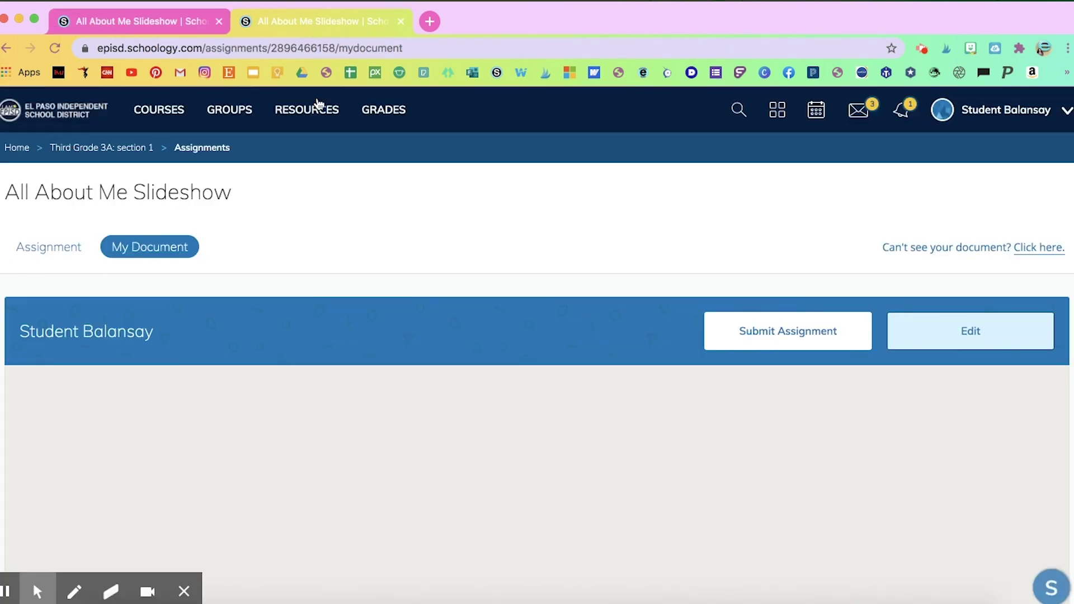
- Review the assignment description, then open the My Document slideshow copy for editing
scroll(330, 344, "down", 1)
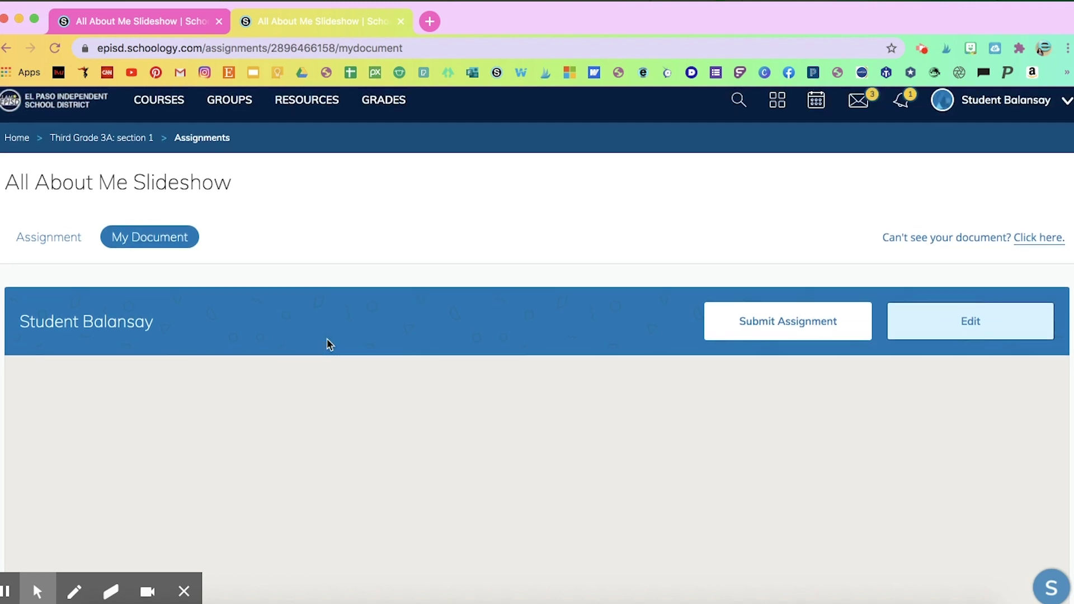
scroll(330, 345, "down", 1)
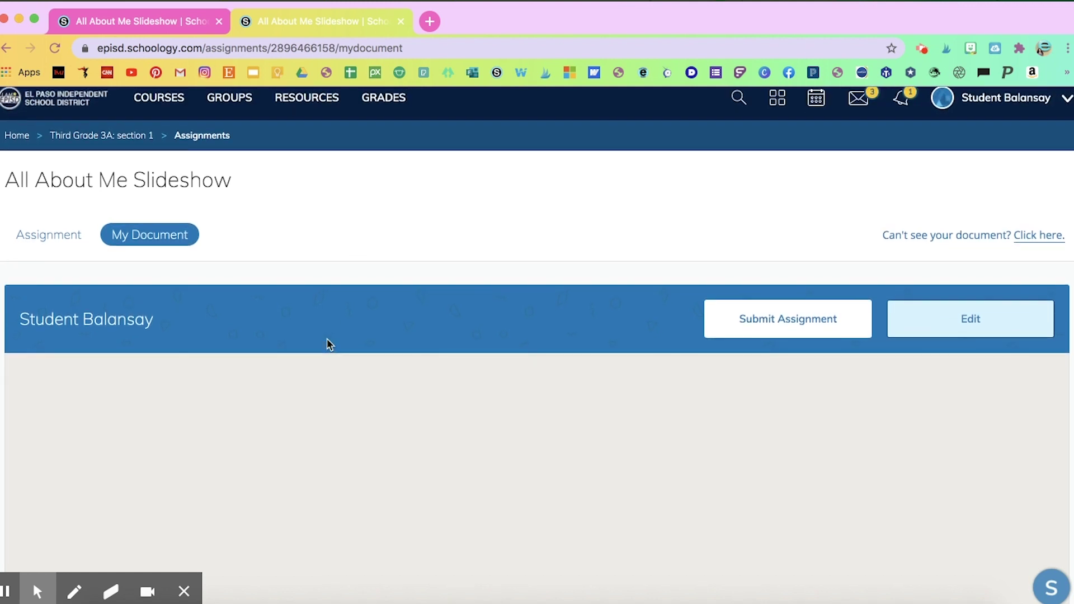
scroll(330, 344, "down", 1)
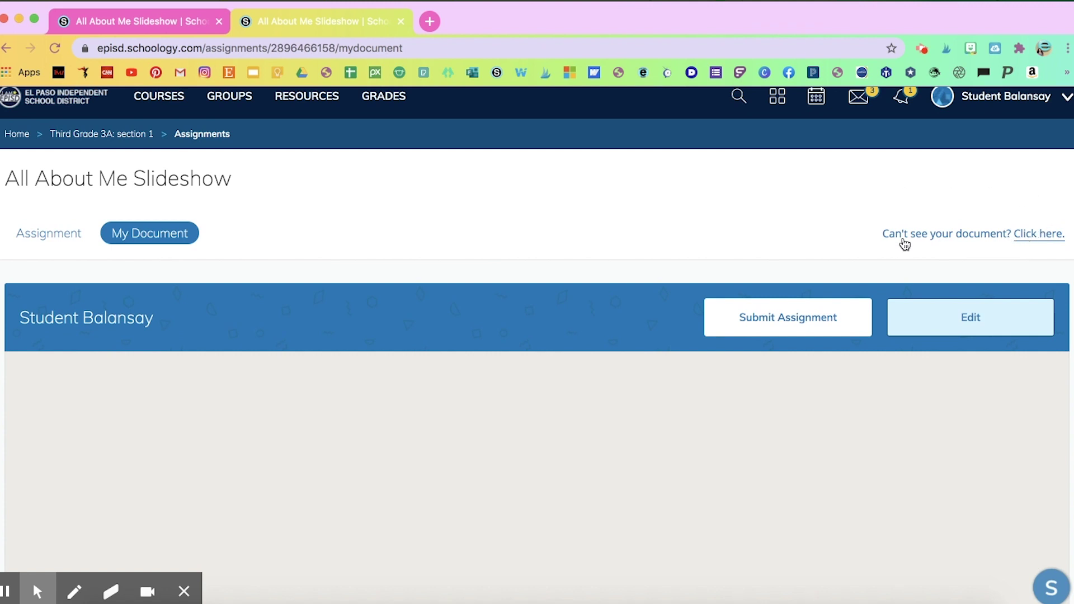
scroll(898, 244, "up", 1)
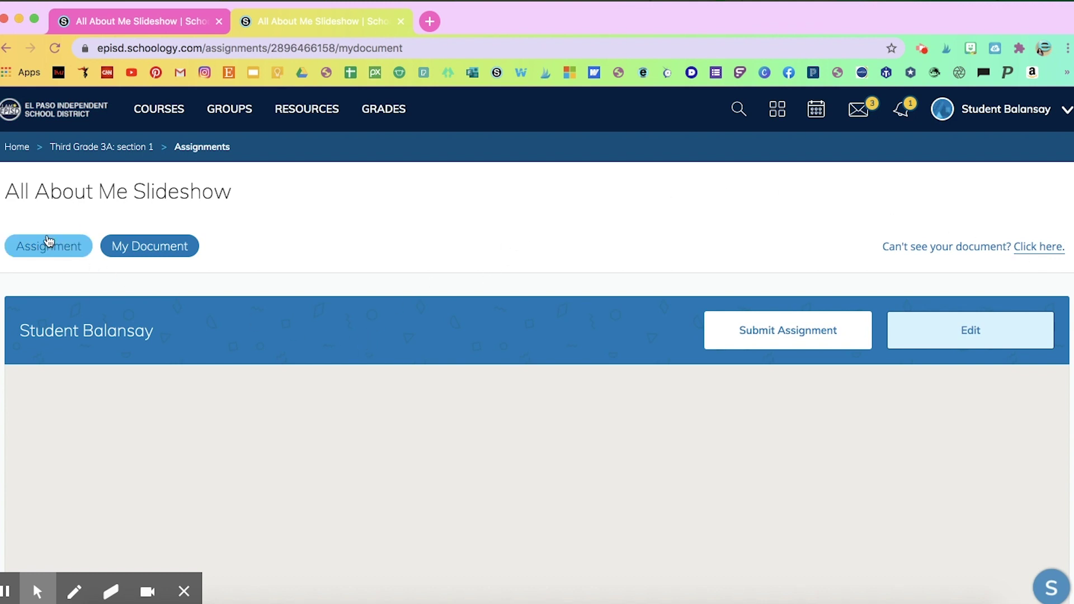
left_click(48, 245)
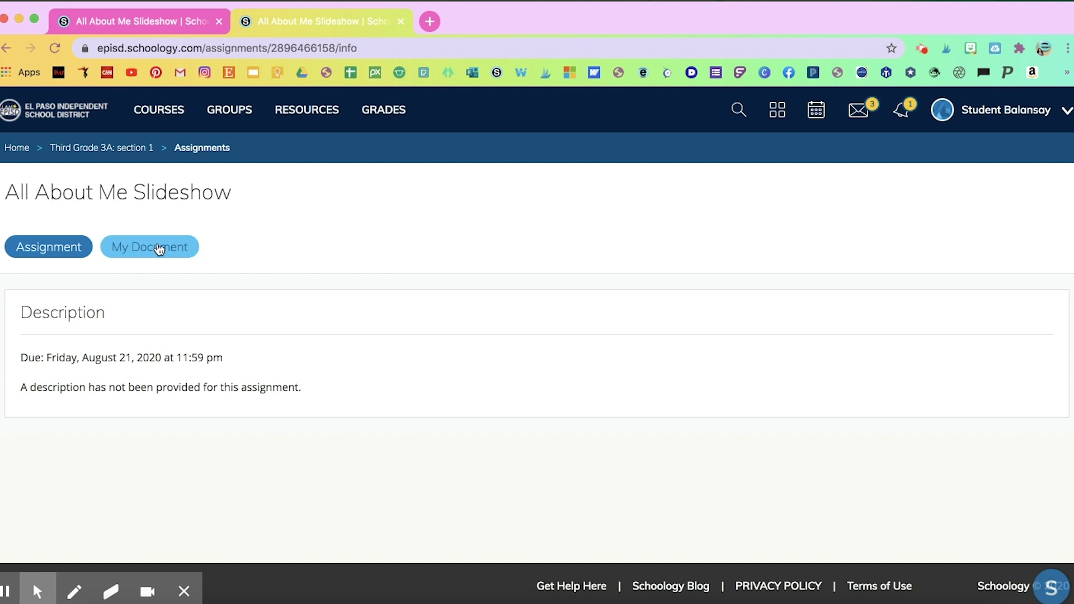
left_click(158, 247)
left_click(996, 340)
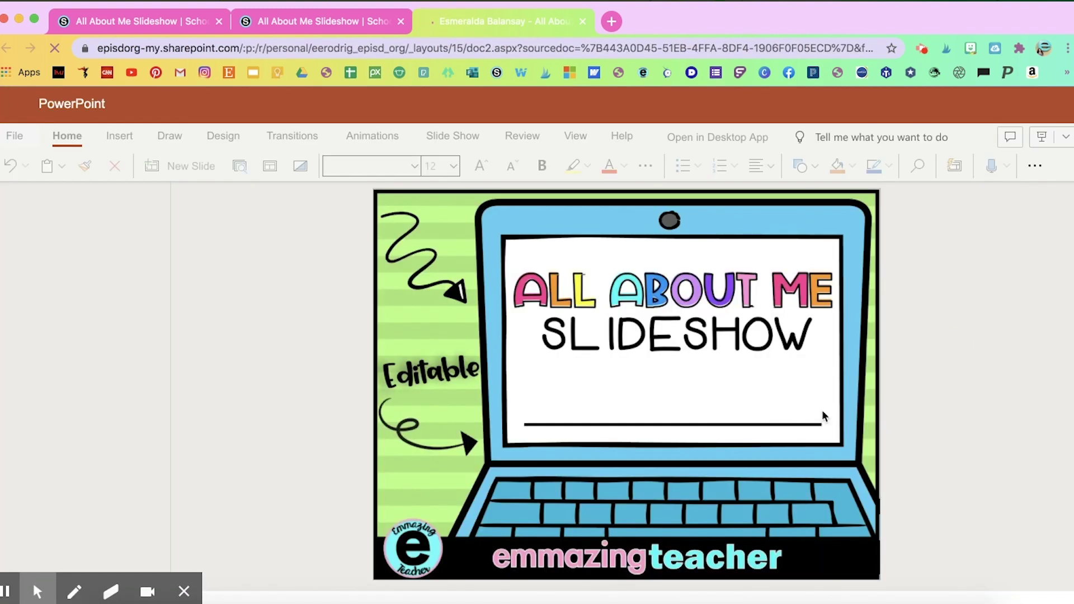
- Replace 'Type name here' on slide 2 with 'Name'
left_click(73, 363)
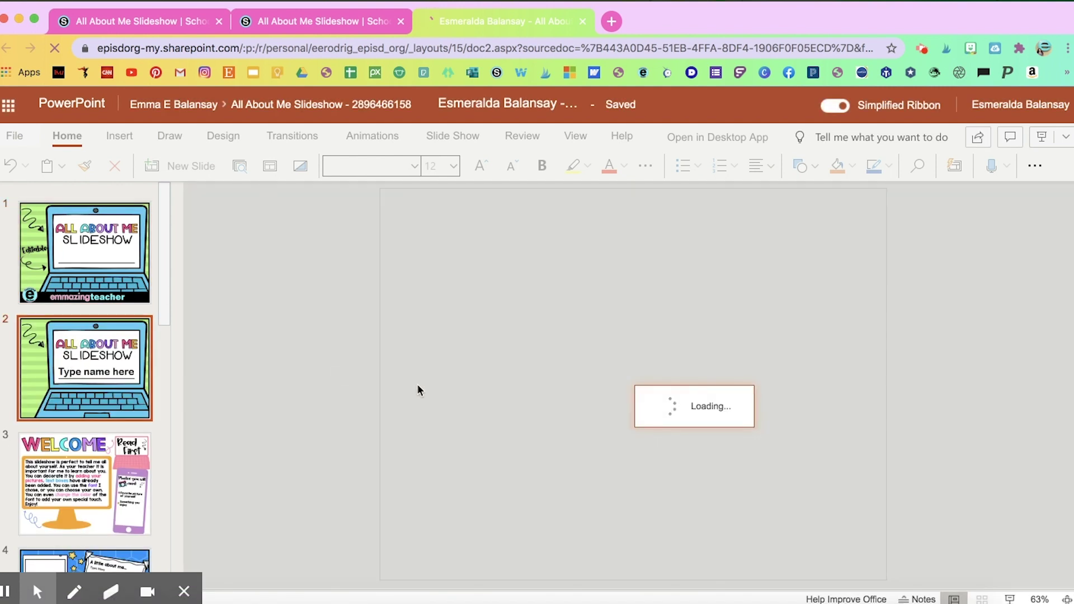
left_click(713, 391)
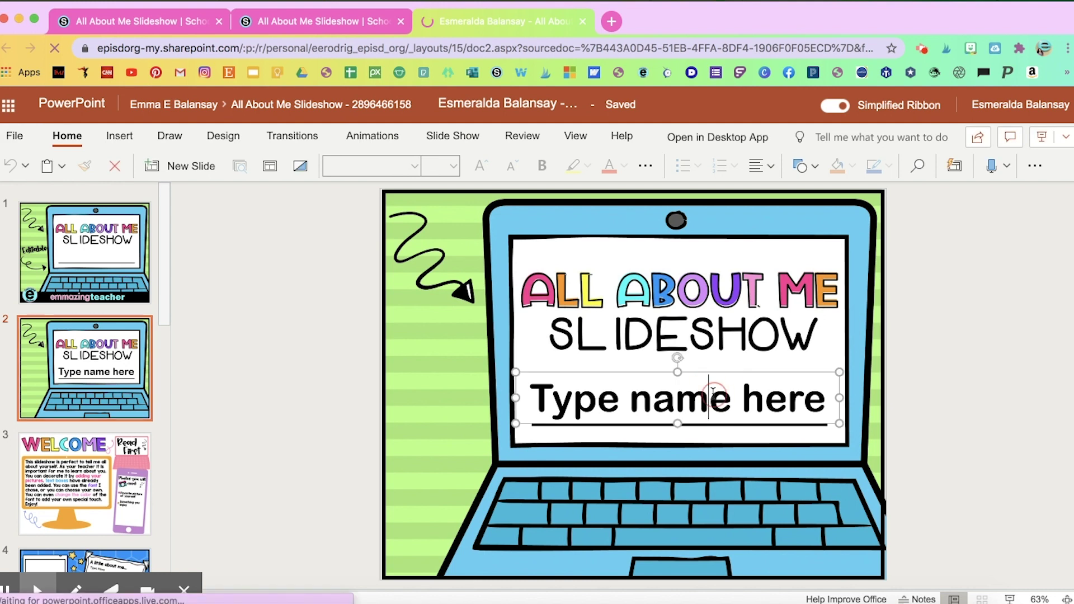
left_click_drag(817, 400, 538, 404)
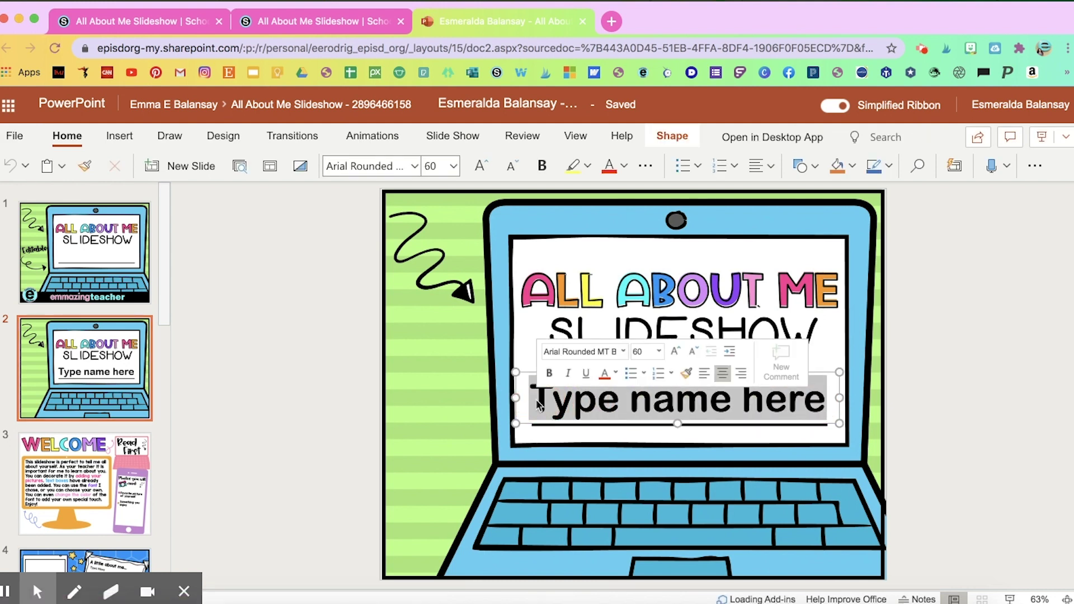
key("BackSpace")
type("Name")
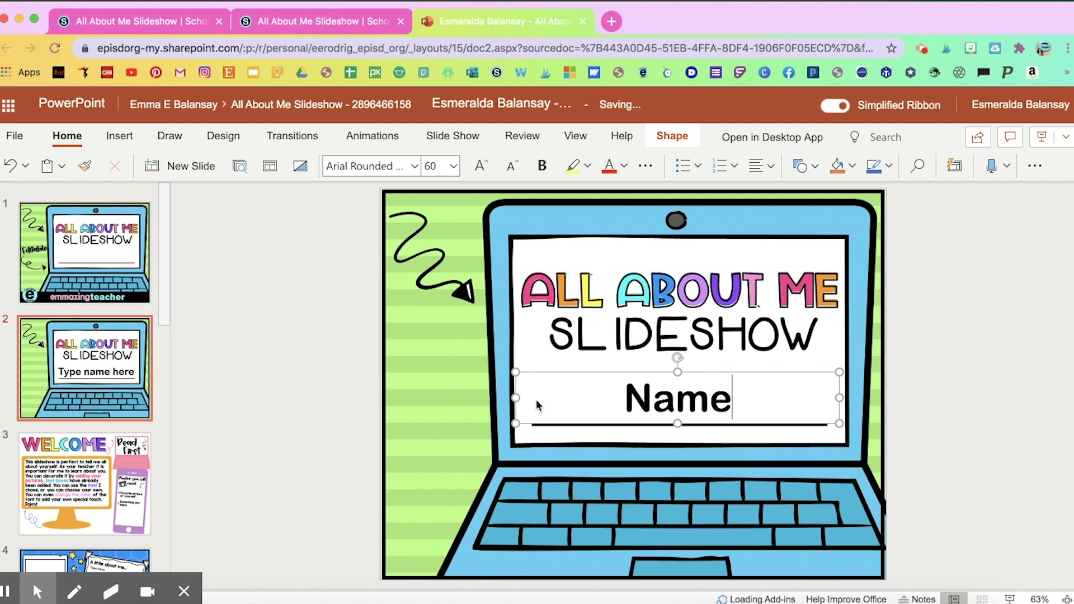
- On slide 4, replace the I live with placeholder with 'My parents.'
scroll(106, 510, "down", 2)
left_click(103, 487)
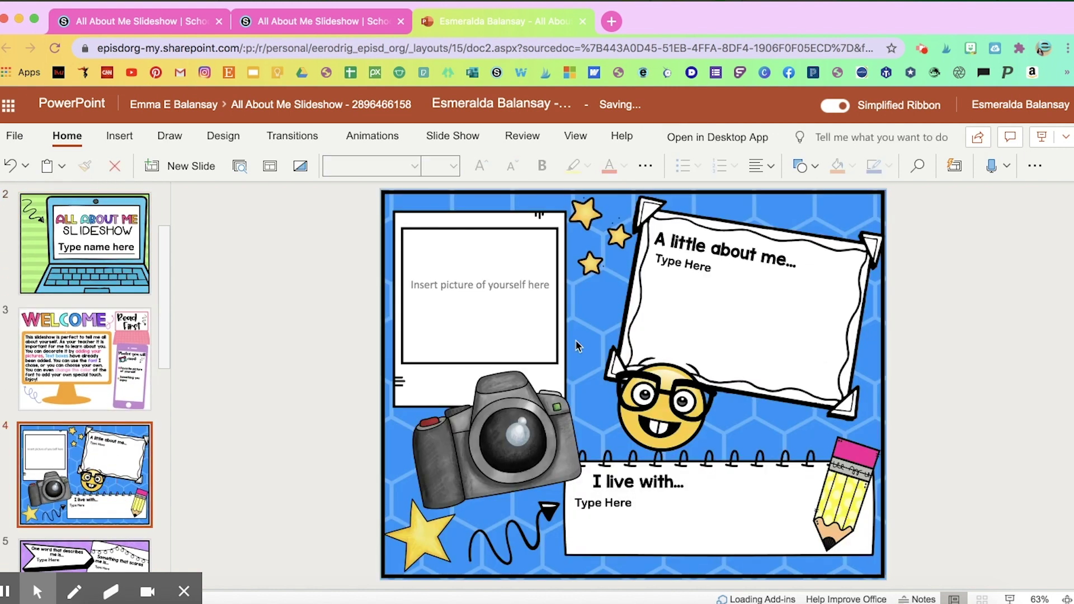
left_click(699, 267)
left_click_drag(715, 267, 653, 260)
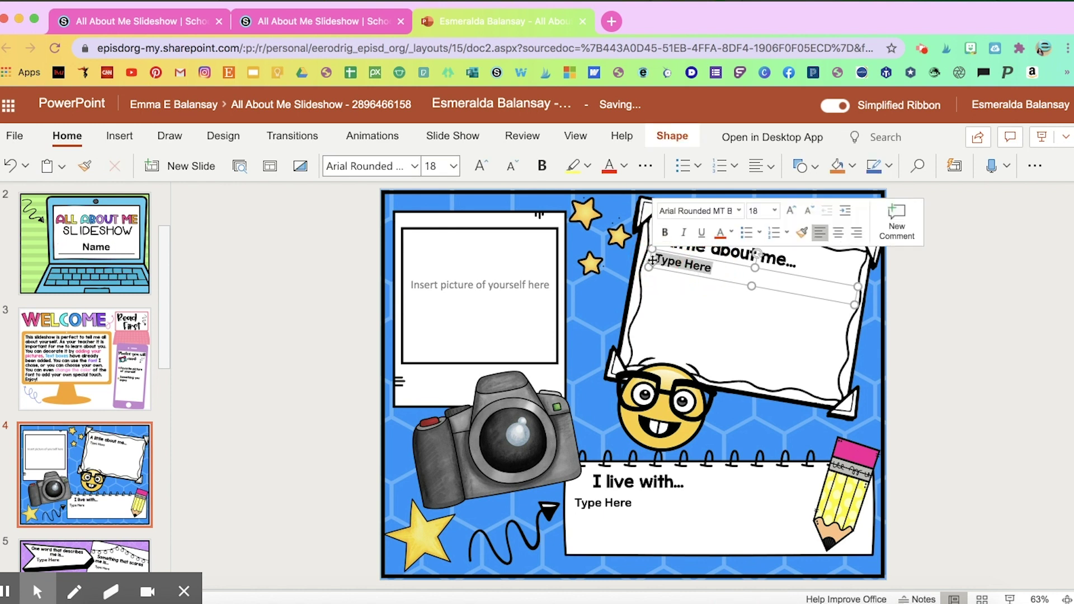
left_click(626, 504)
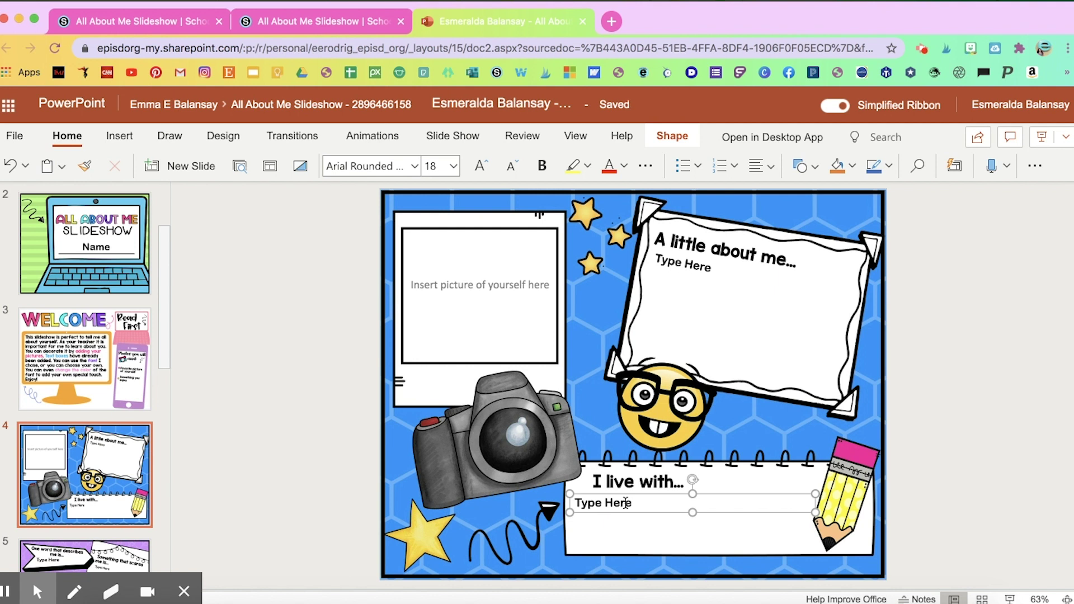
left_click_drag(634, 503, 575, 506)
key("BackSpace")
type("My parents.")
- Look over slide 5 and the Favorite Book slide, then go back to the Schoology tab
scroll(121, 498, "down", 3)
left_click(115, 493)
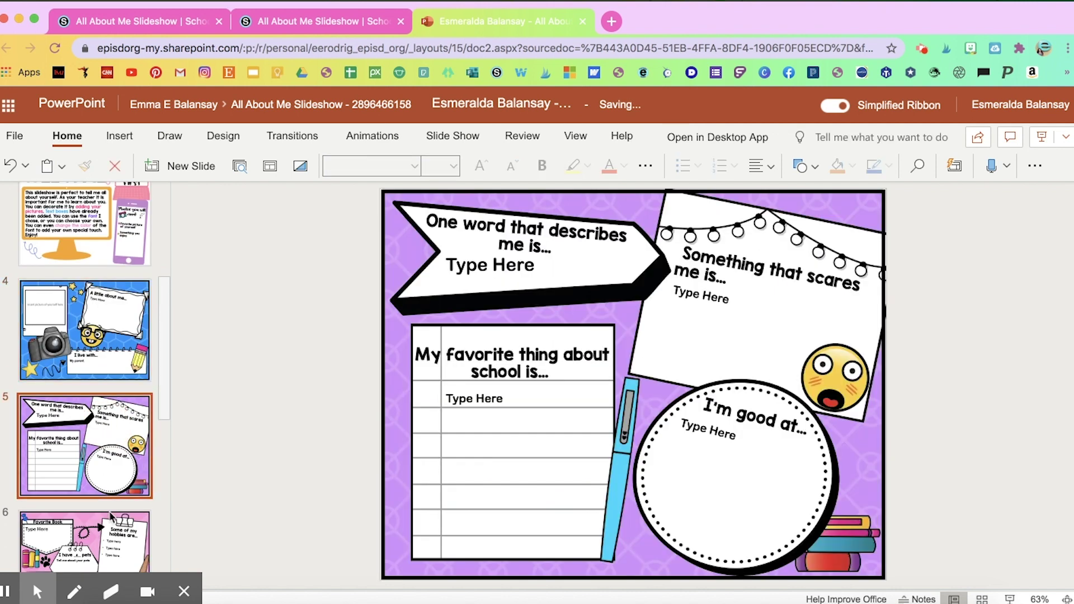
left_click(110, 516)
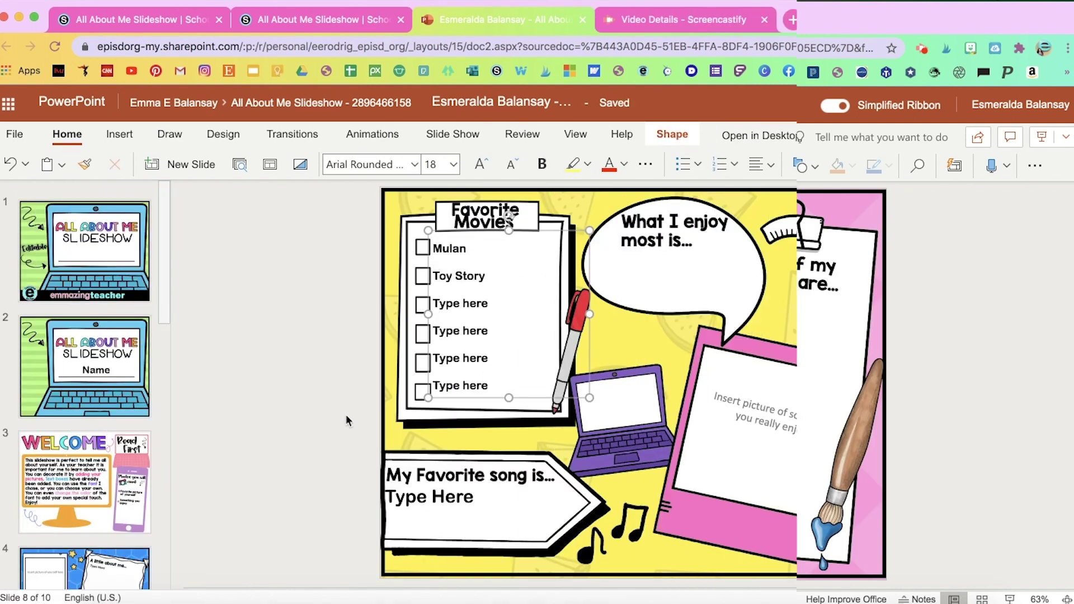
left_click(346, 415)
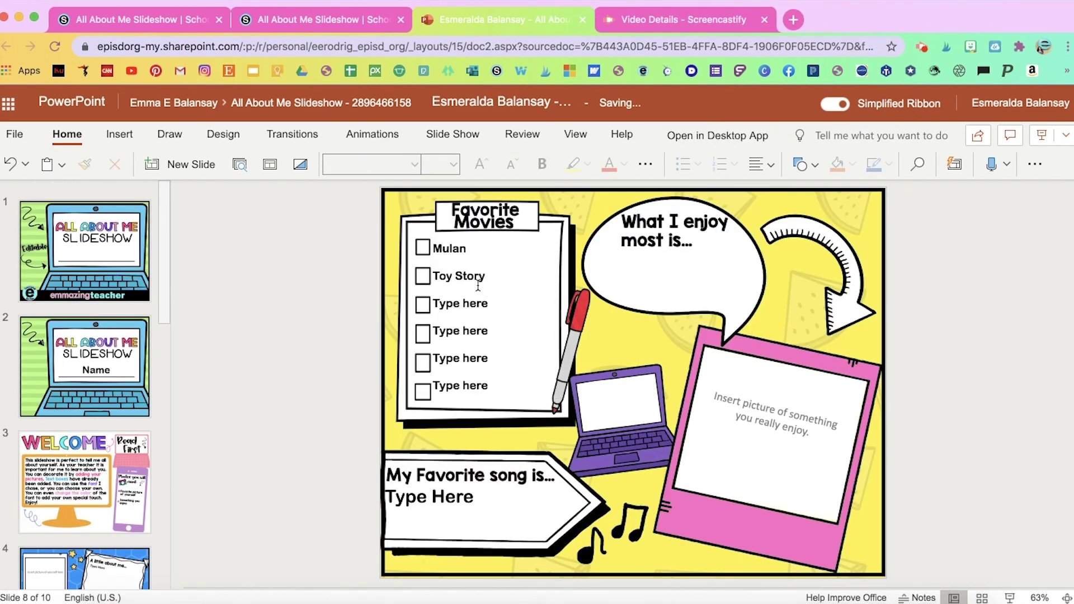
left_click(476, 308)
left_click(277, 304)
left_click(319, 20)
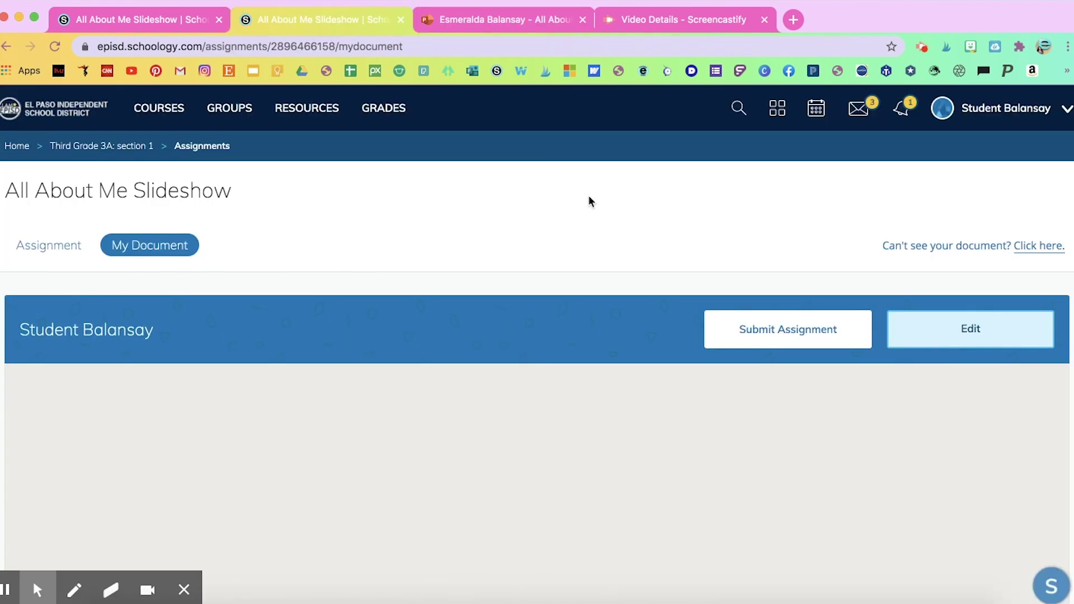
- Submit the All About Me Slideshow assignment and confirm with Yes, submit
left_click(801, 332)
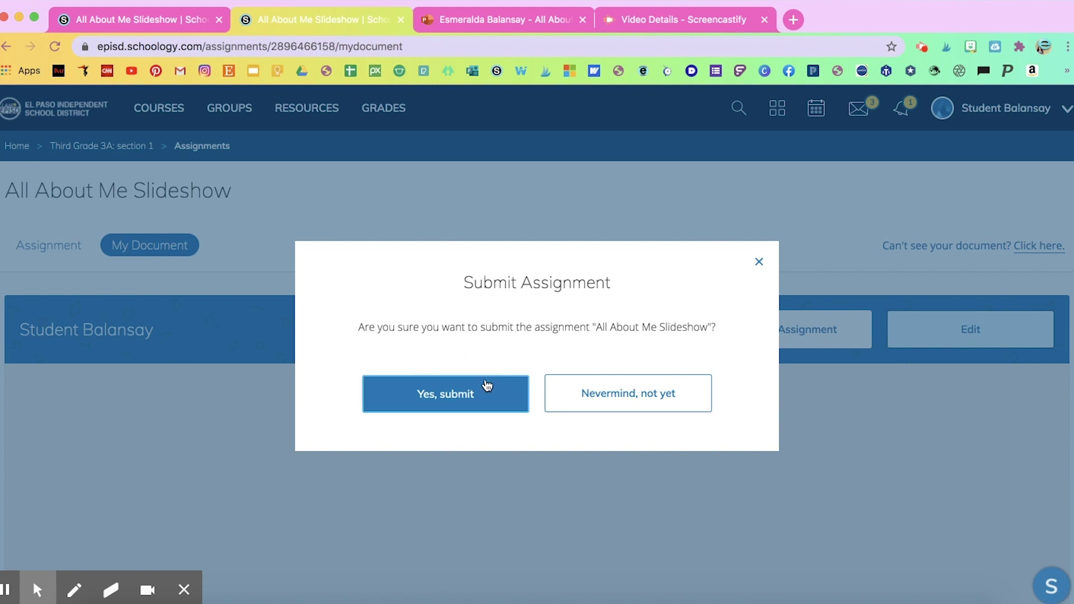
left_click(483, 389)
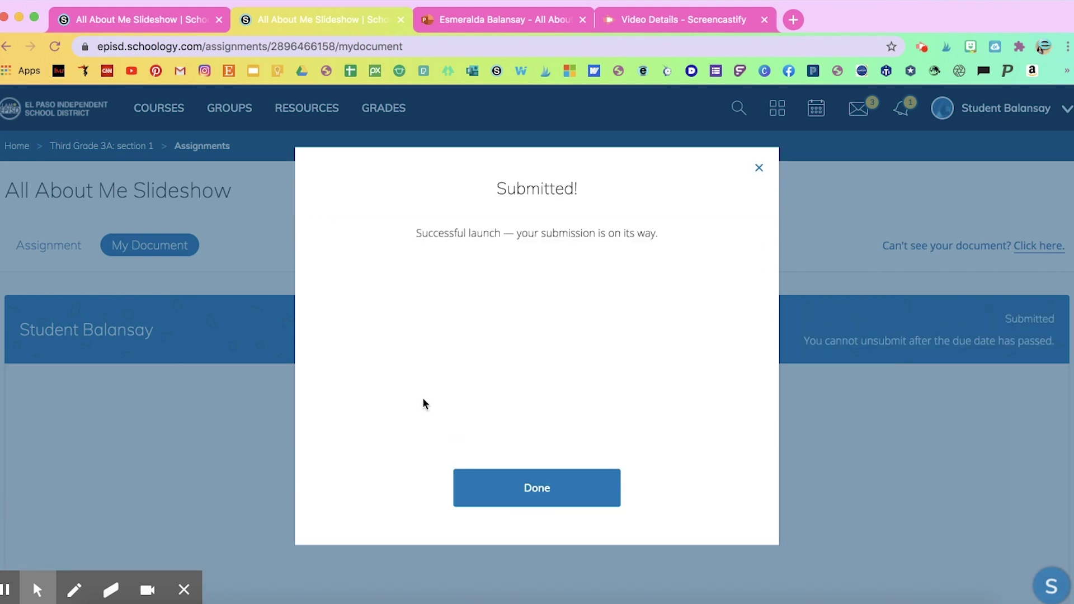
- Dismiss the confirmation and open All About Me Slideshow from the teacher's Materials page
left_click(539, 491)
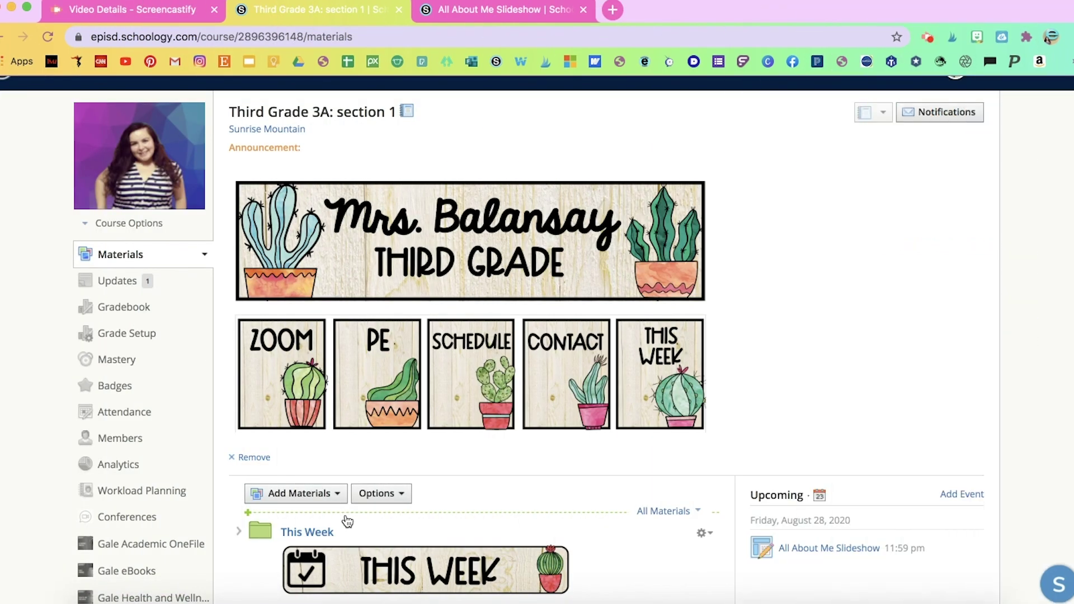
scroll(449, 310, "up", 1)
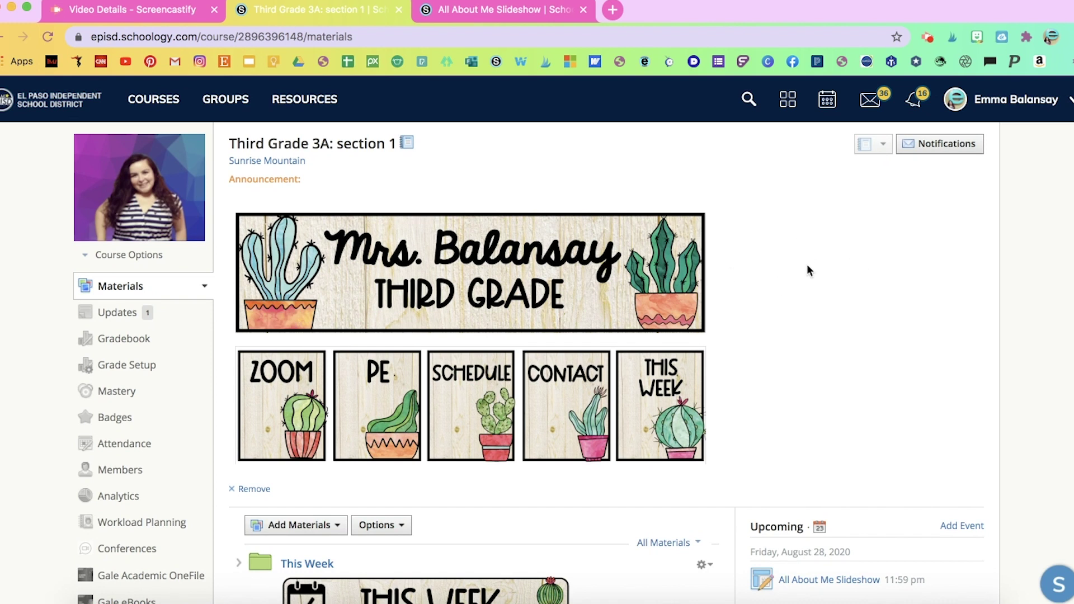
scroll(751, 295, "down", 5)
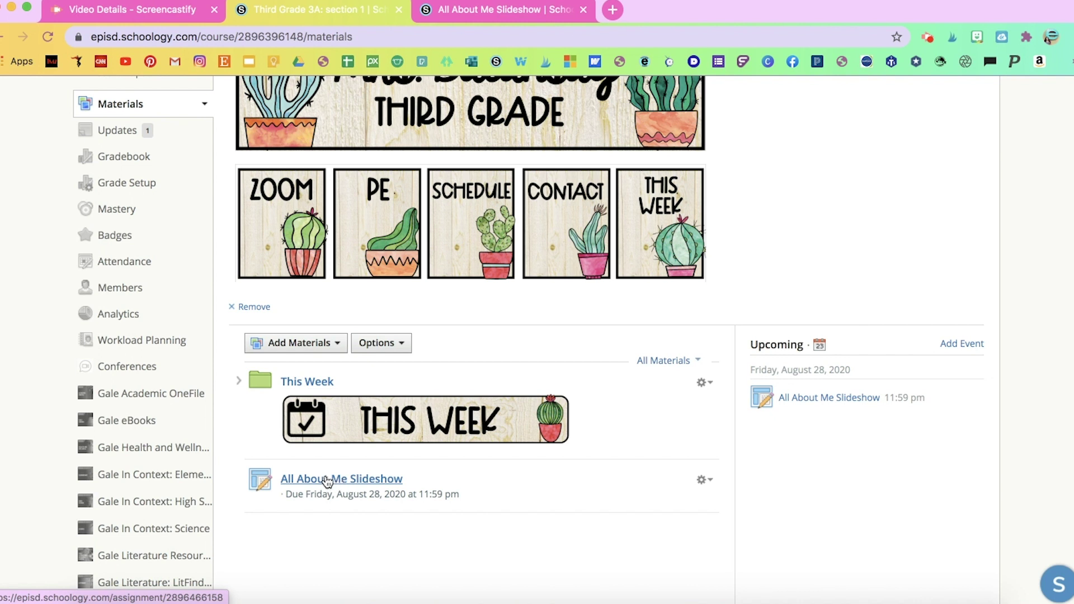
left_click(358, 485)
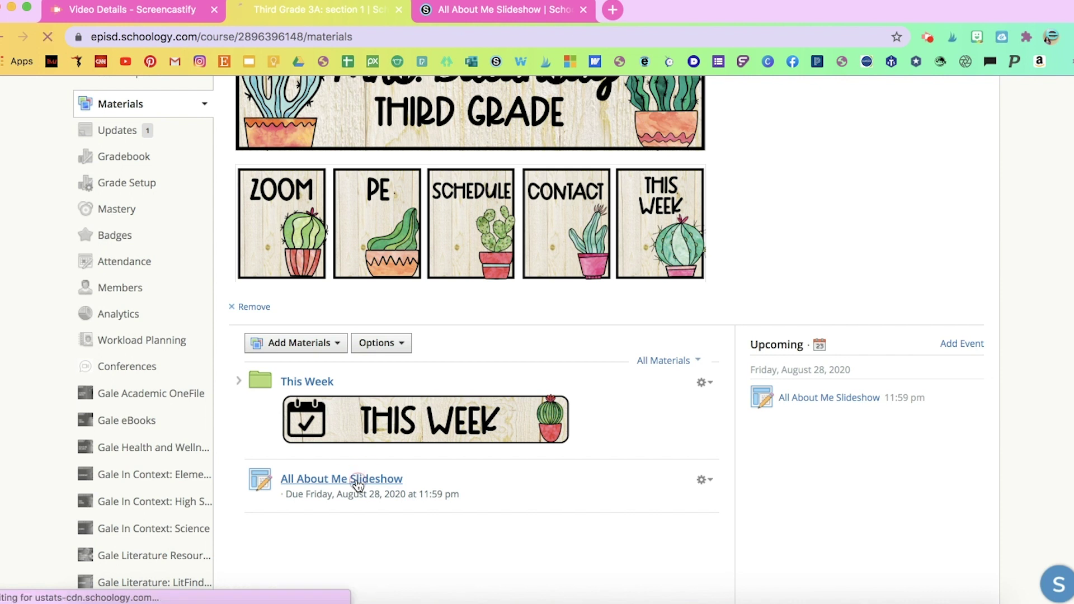
- Open the assignment's submissions and bring the student's On Time slideshow preview into view
left_click(505, 9)
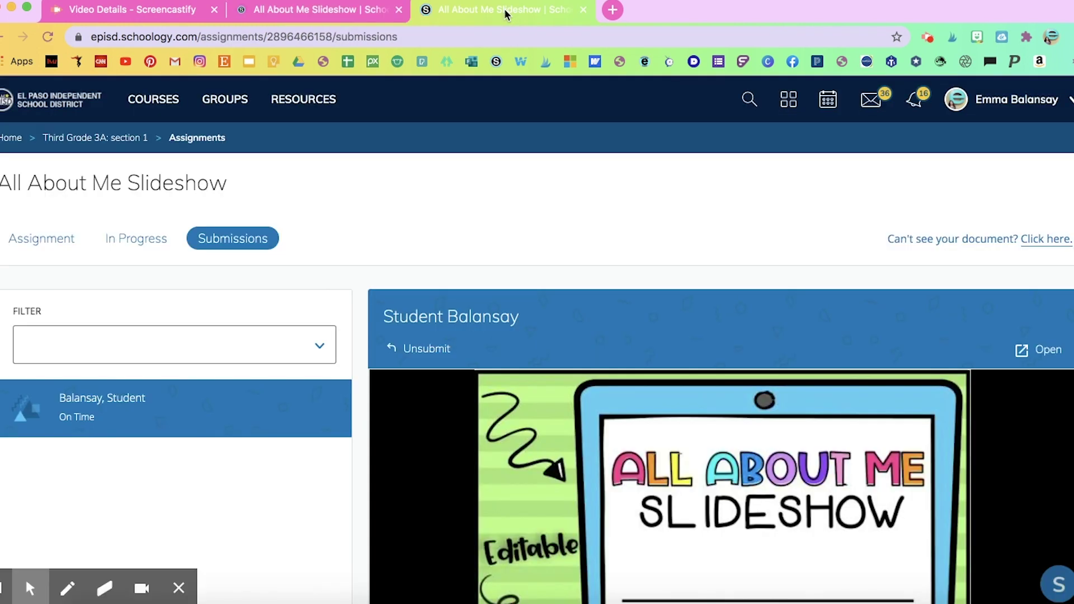
scroll(211, 548, "down", 1)
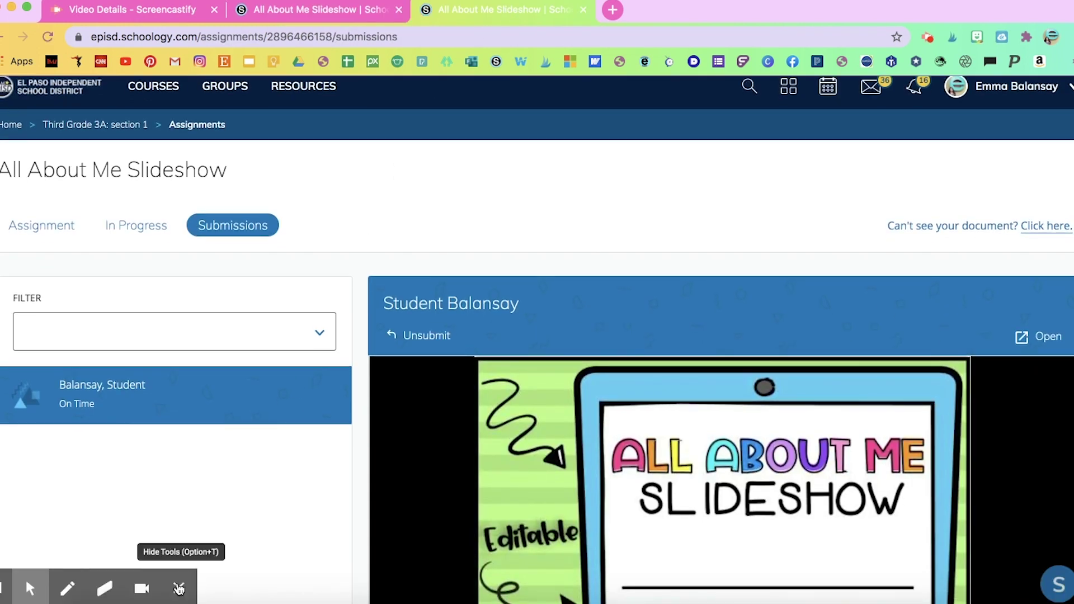
left_click(179, 587)
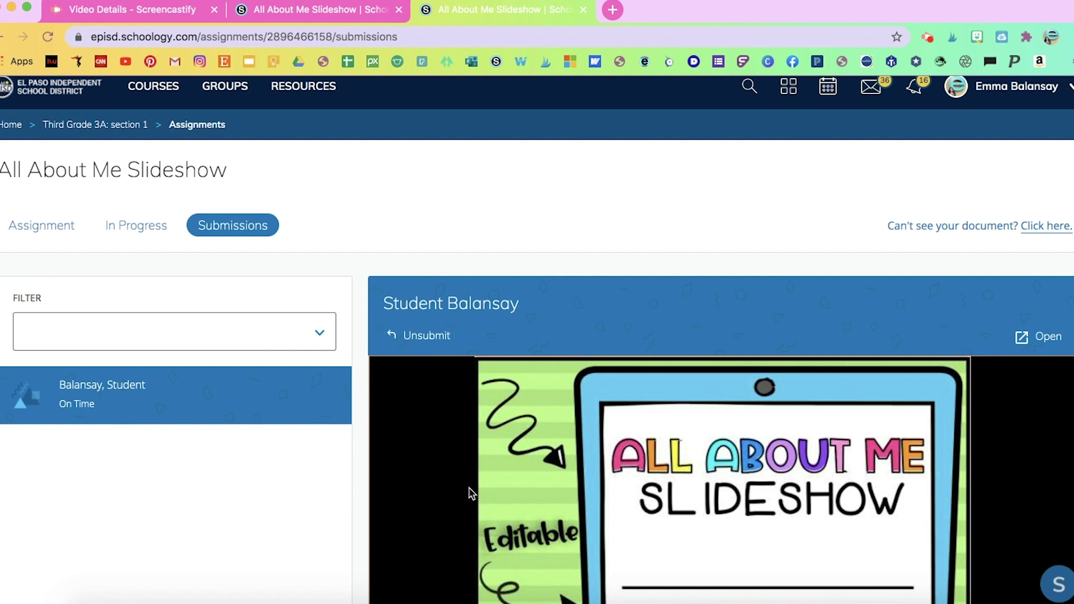
scroll(466, 510, "down", 1)
scroll(466, 510, "down", 5)
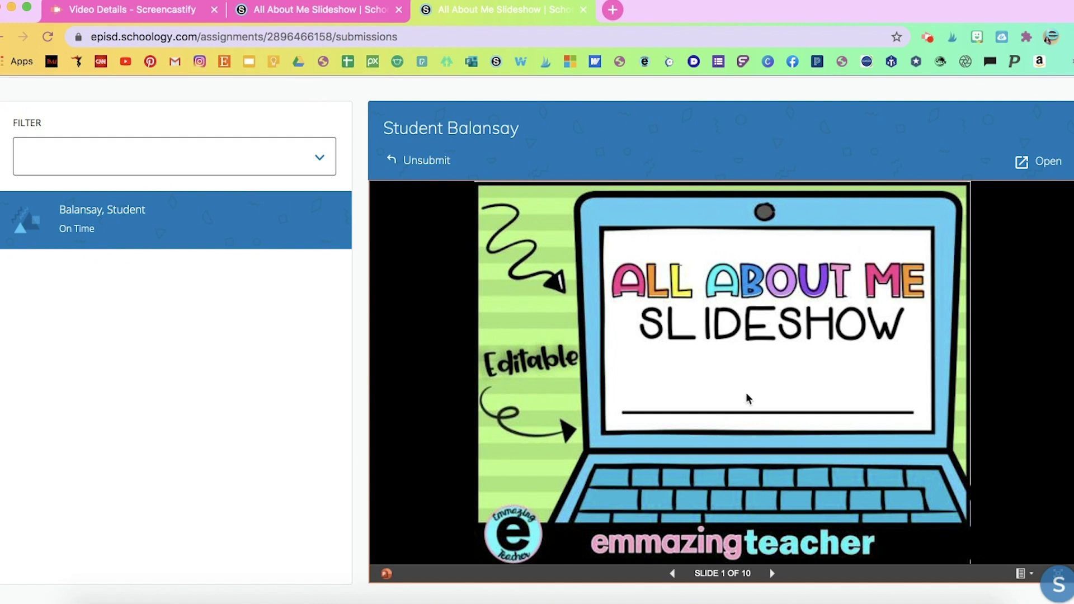
- Page the submission preview through the slides to slide 4, 'My parents.', then return to the top
left_click(773, 576)
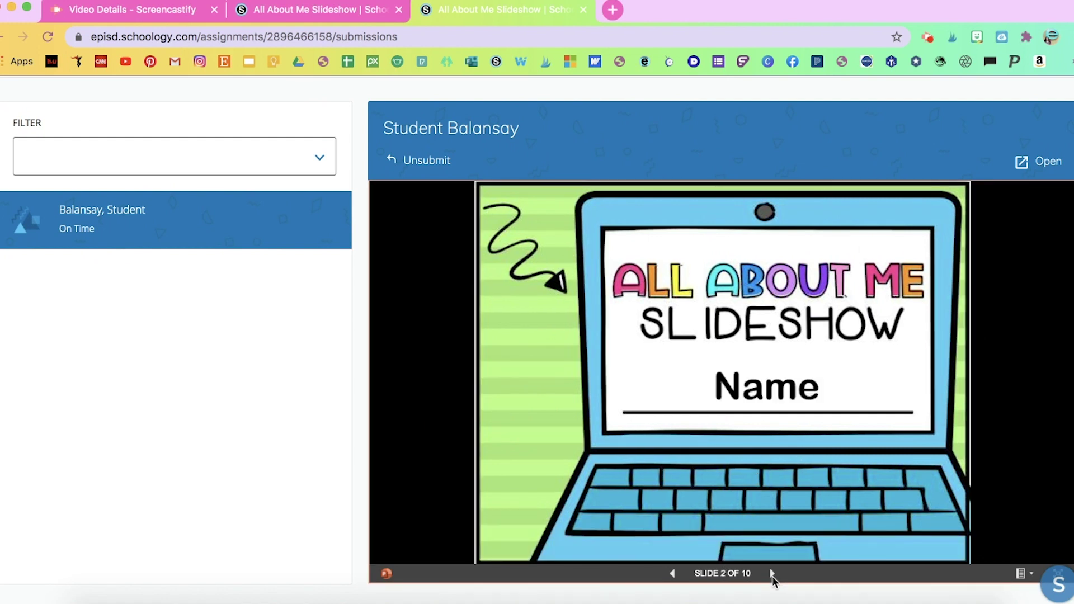
left_click(765, 573)
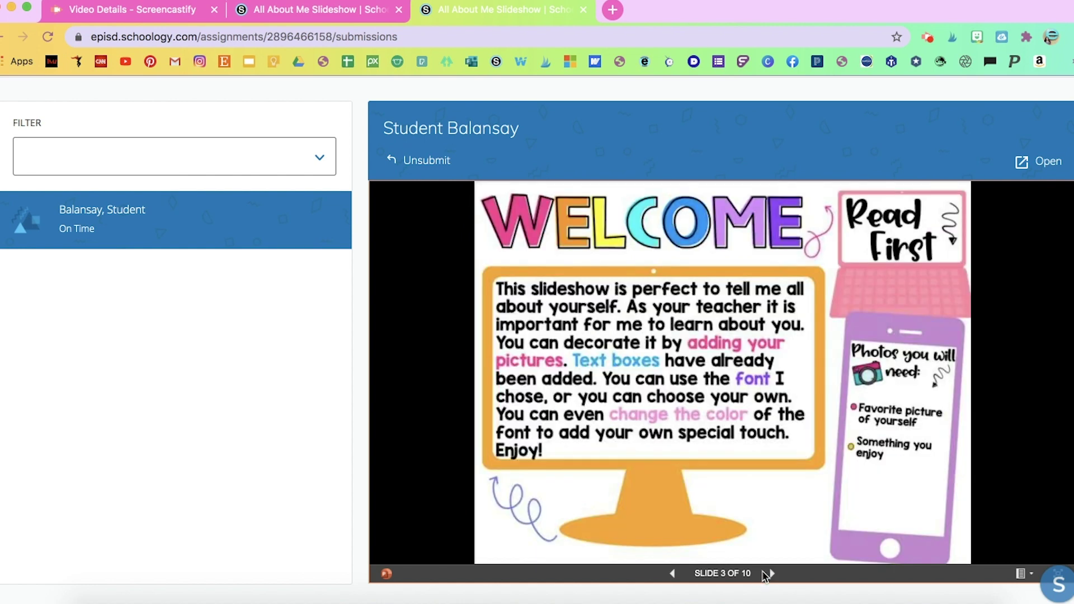
left_click(770, 574)
left_click(673, 573)
left_click(772, 574)
scroll(805, 408, "up", 2)
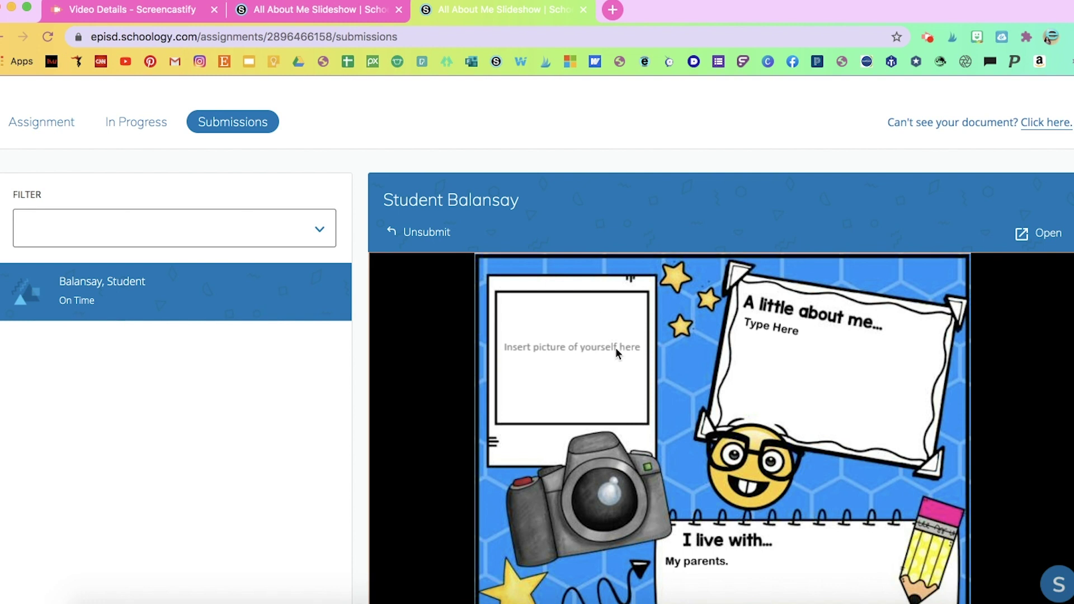
scroll(615, 348, "up", 5)
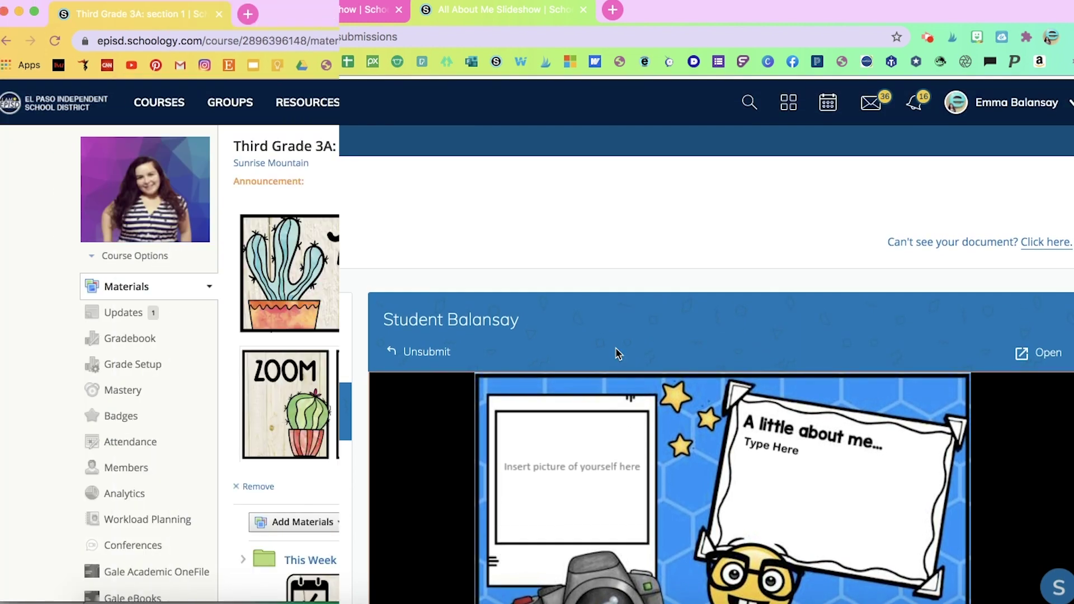